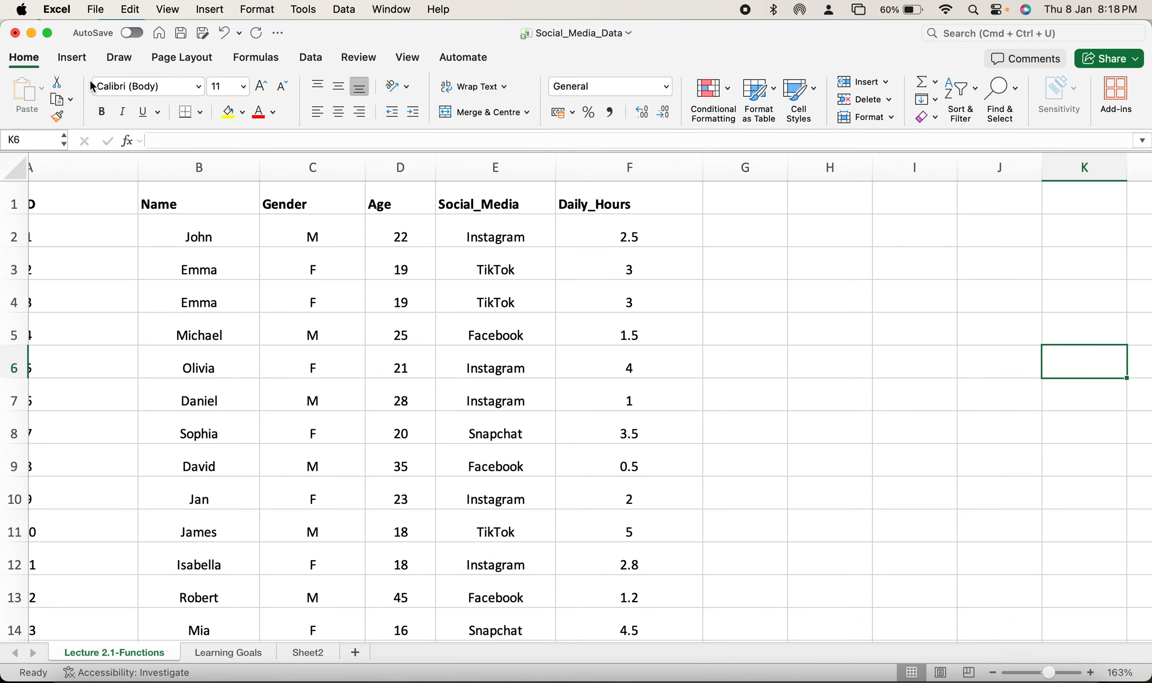
Start a new pivot table with columns C:F of the Lecture 2.1-Functions sheet as its source range.
left_click(76, 61)
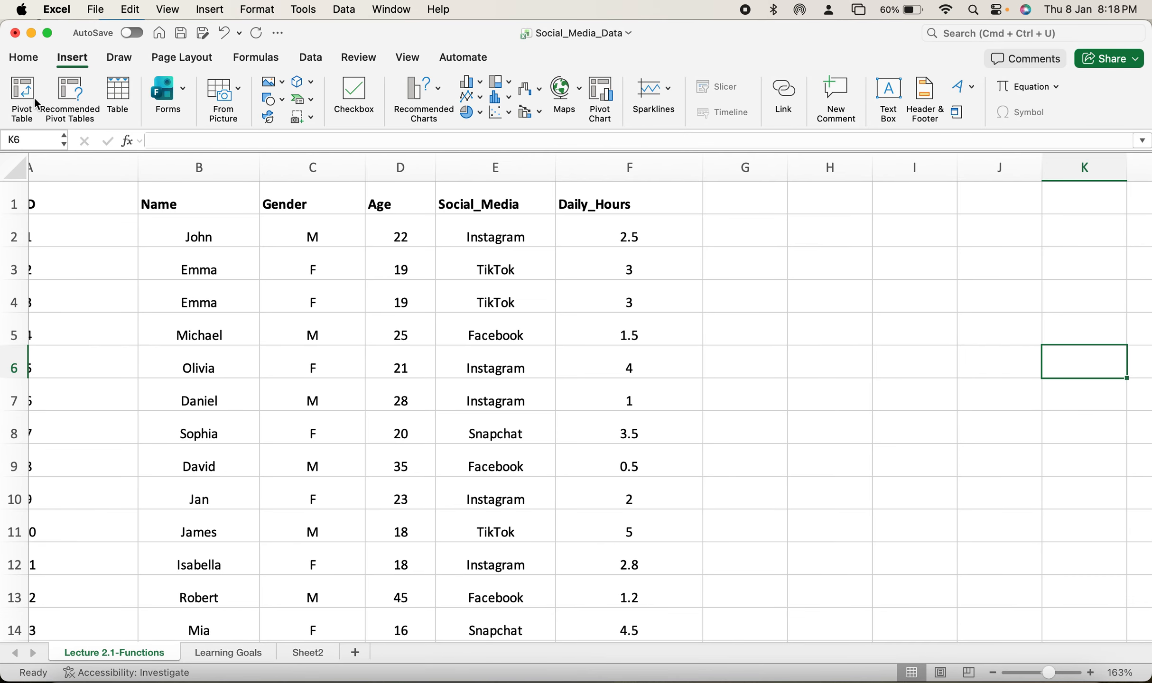
left_click(21, 116)
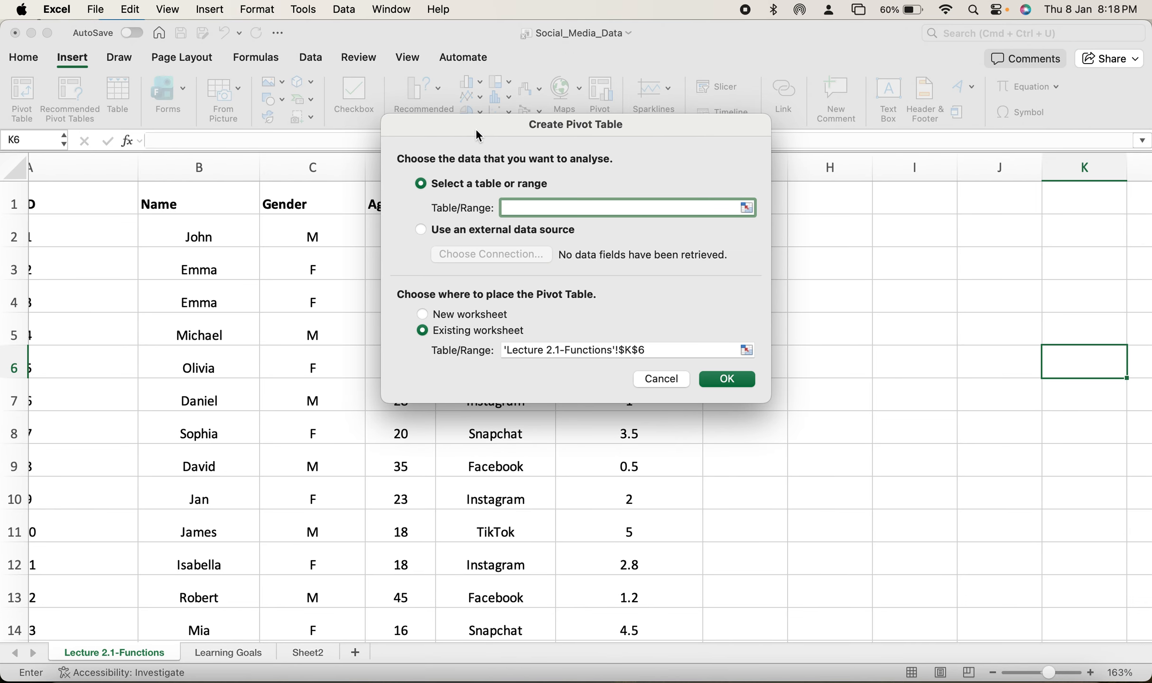
left_click_drag(475, 128, 768, 152)
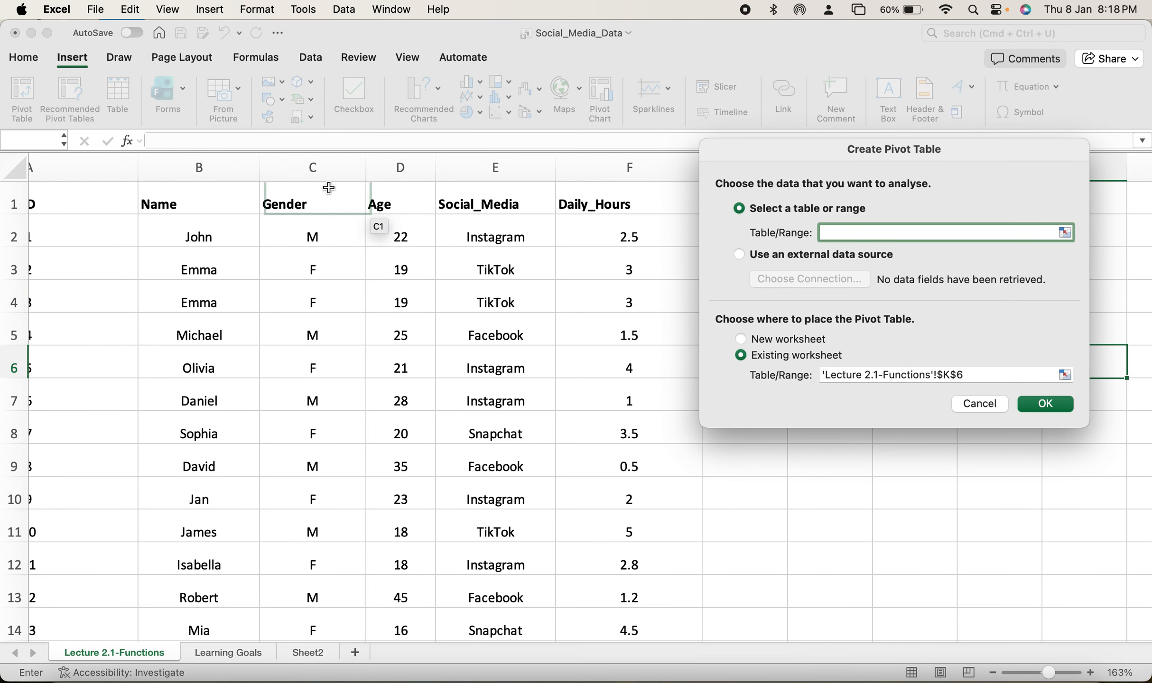
left_click_drag(294, 168, 618, 178)
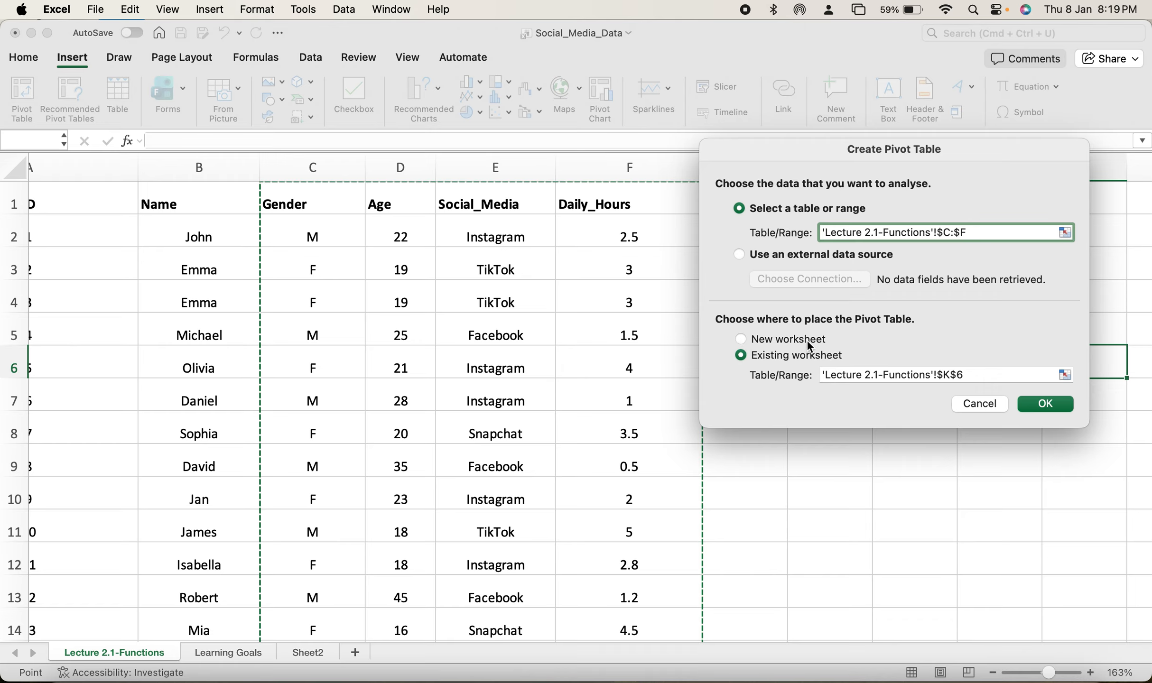
Set the pivot table's location to cell I10 on the existing worksheet and create it.
left_click_drag(971, 374, 824, 376)
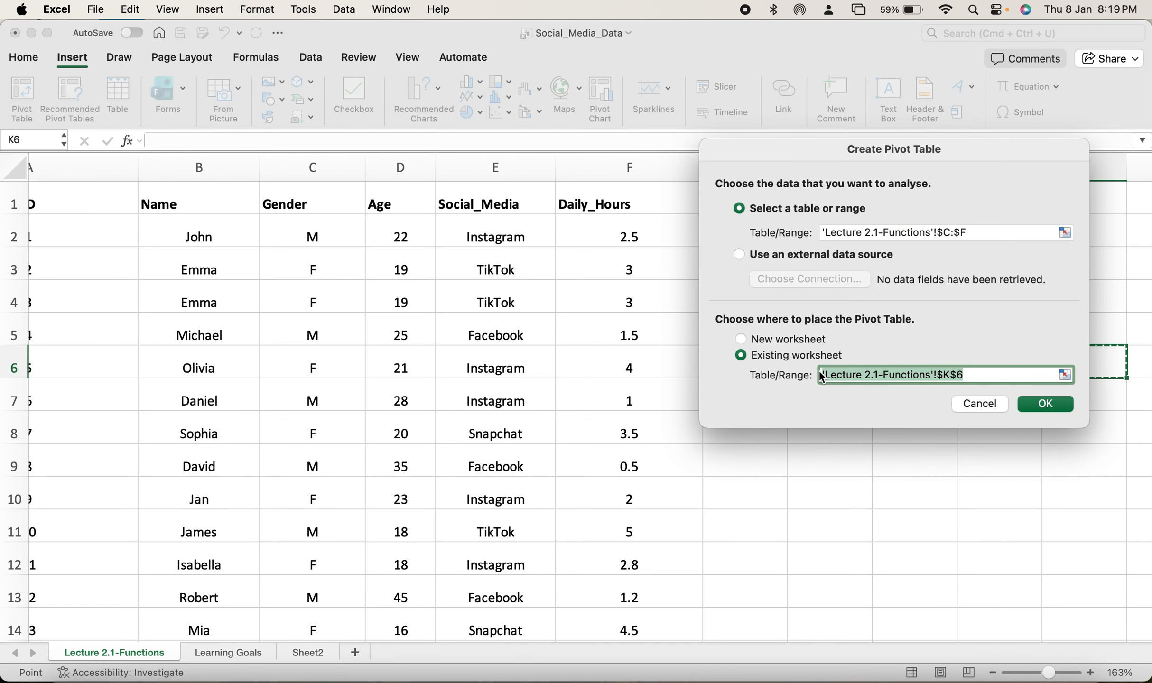
key("BackSpace")
left_click(901, 494)
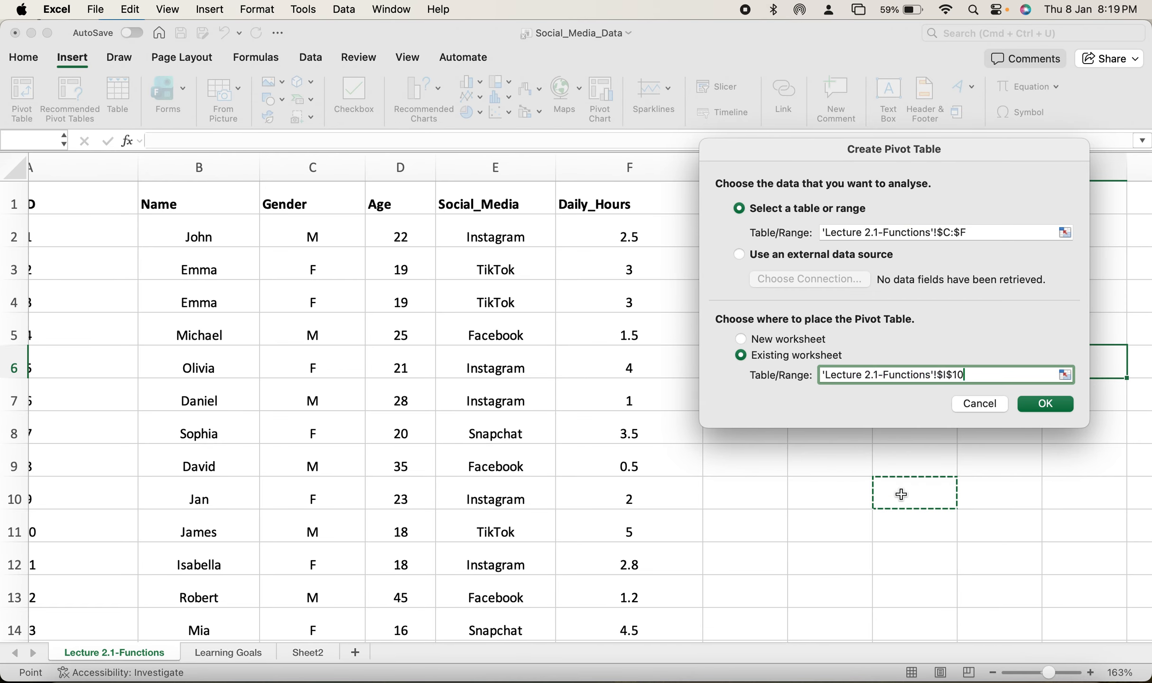
left_click(901, 494)
left_click(901, 494)
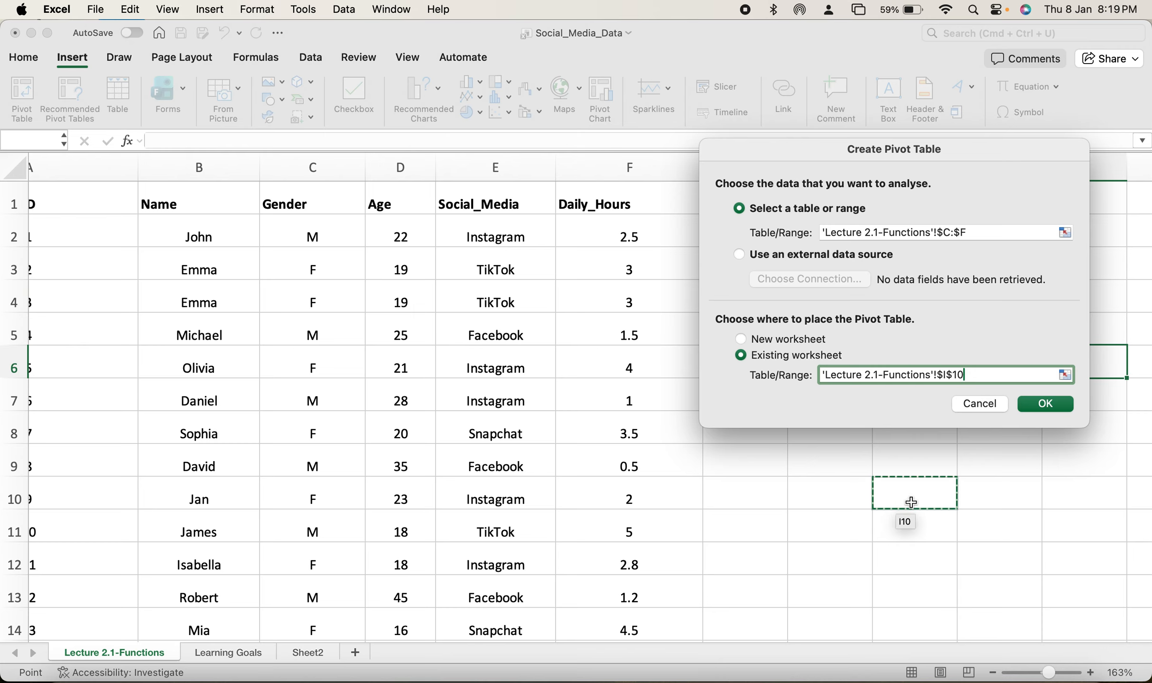
left_click_drag(901, 494, 1066, 391)
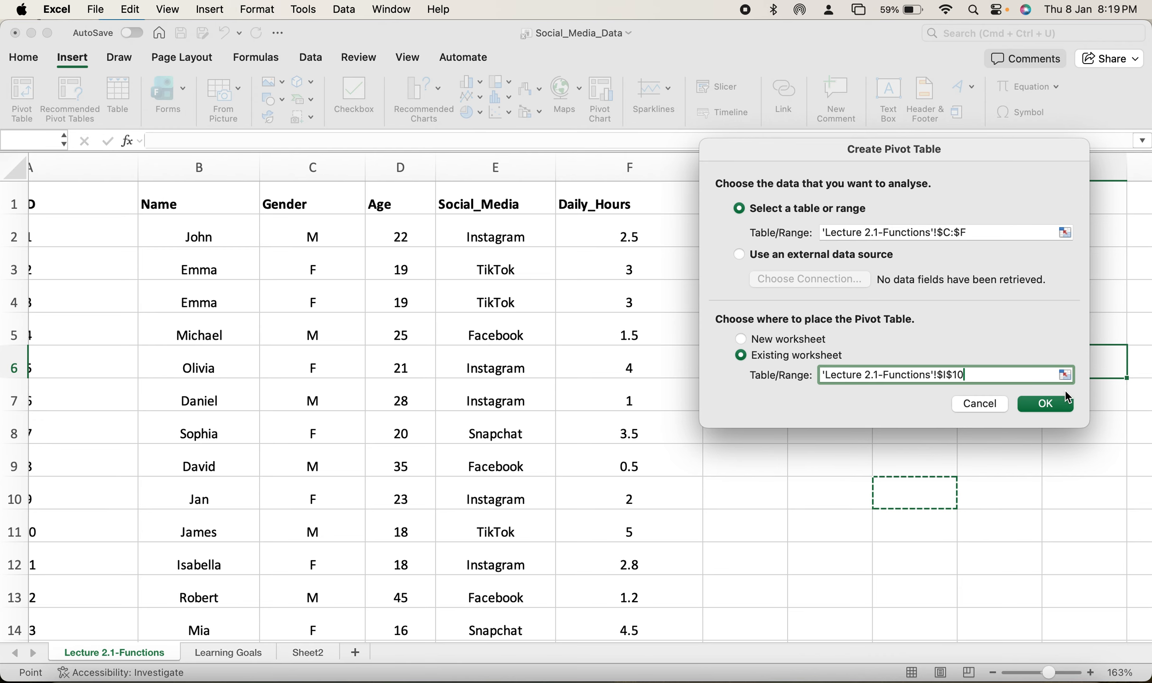
left_click(1051, 405)
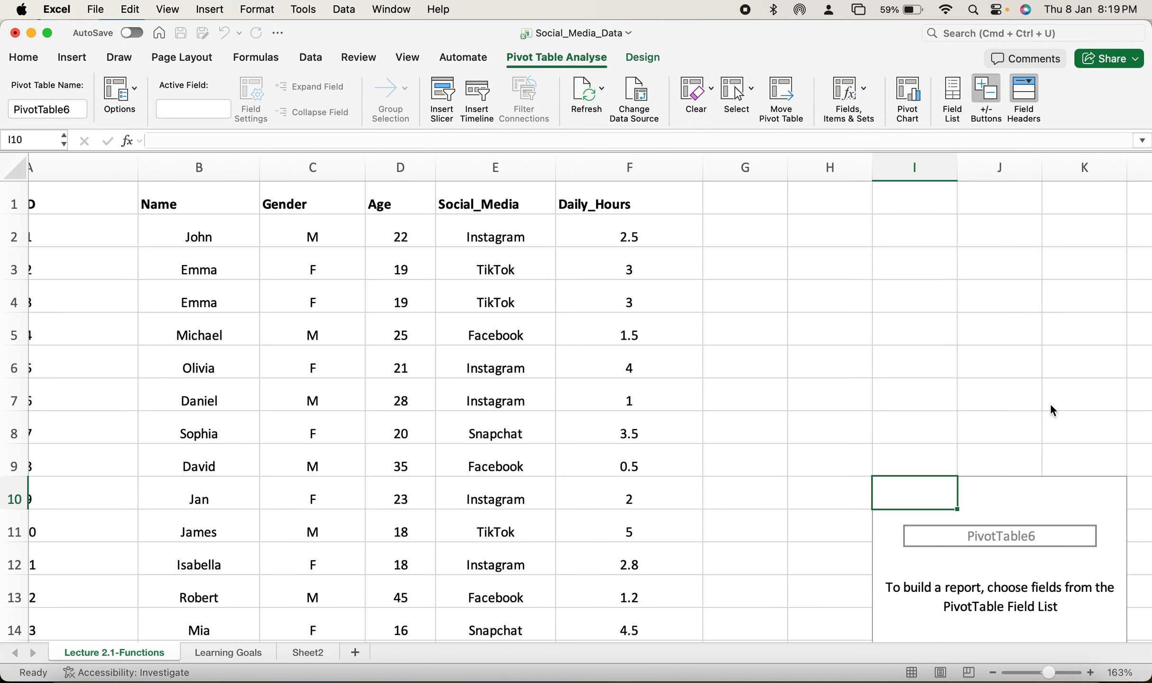
Lay out the pivot table with Gender as columns, Social_Media as rows and the count of Gender as values.
left_click_drag(418, 637, 642, 640)
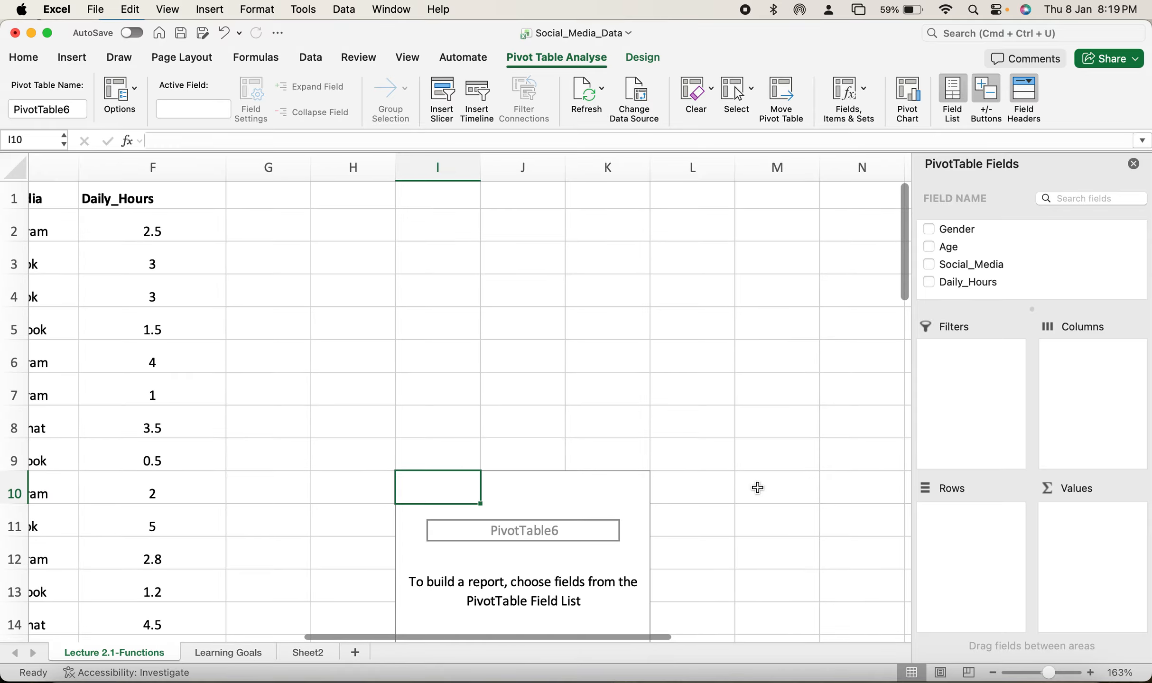
scroll(758, 487, "down", 4)
scroll(758, 488, "down", 1)
scroll(757, 487, "left", 1)
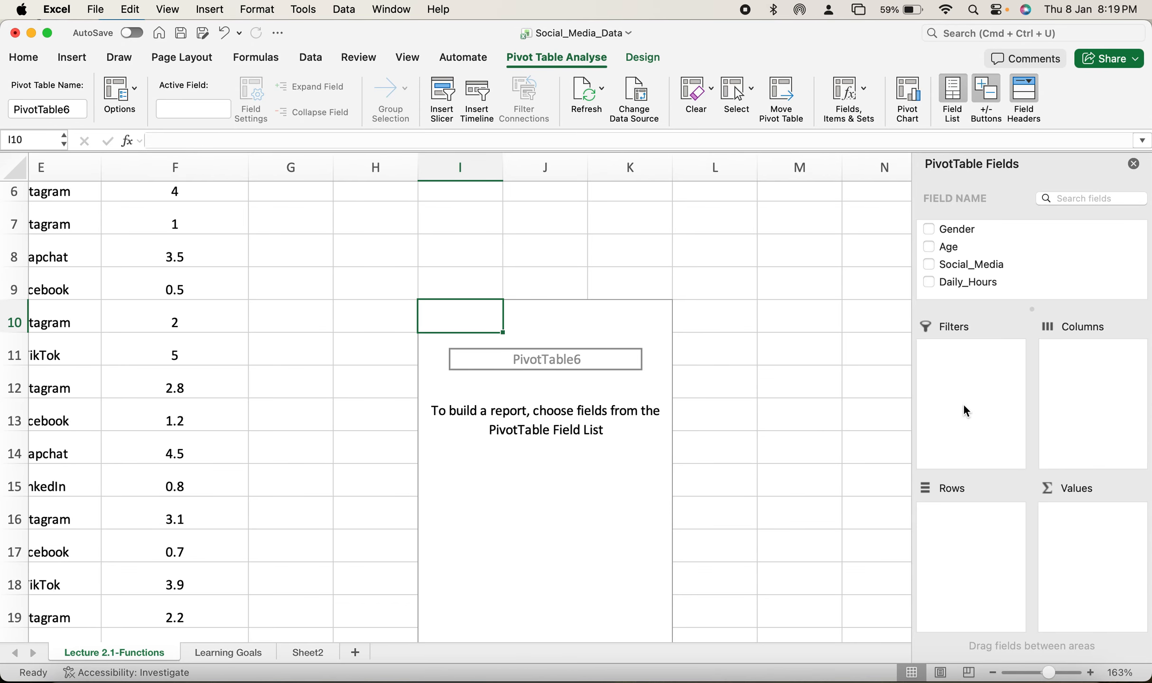
left_click(951, 229)
left_click_drag(952, 230, 1109, 375)
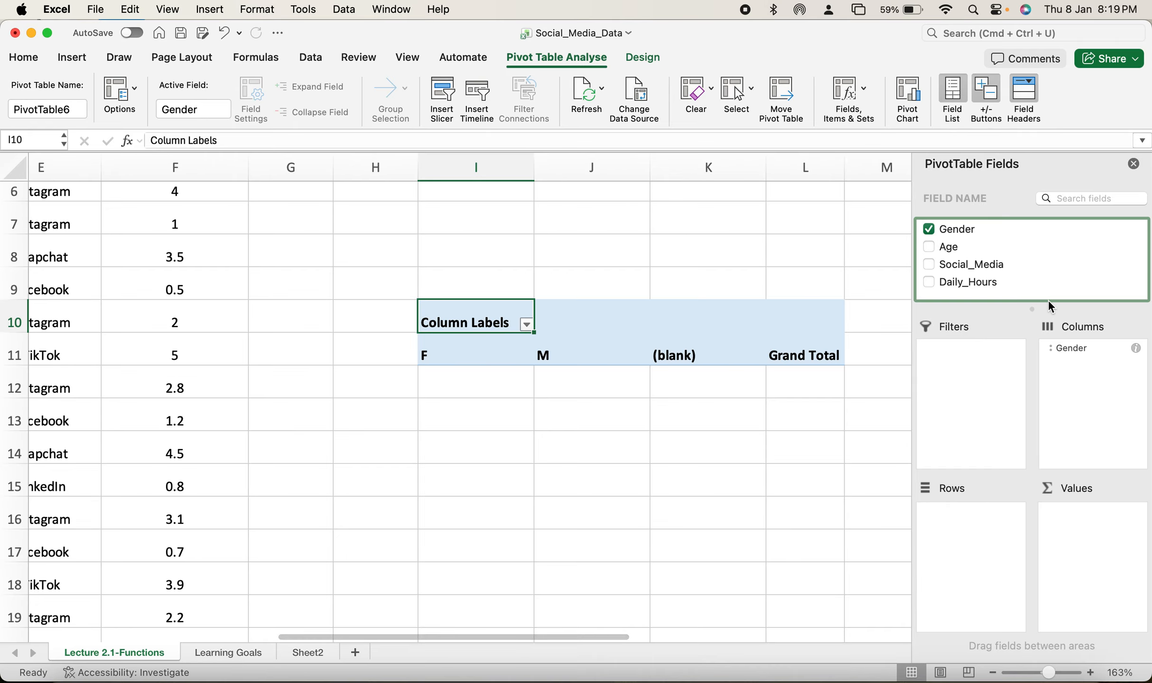
left_click_drag(972, 263, 974, 531)
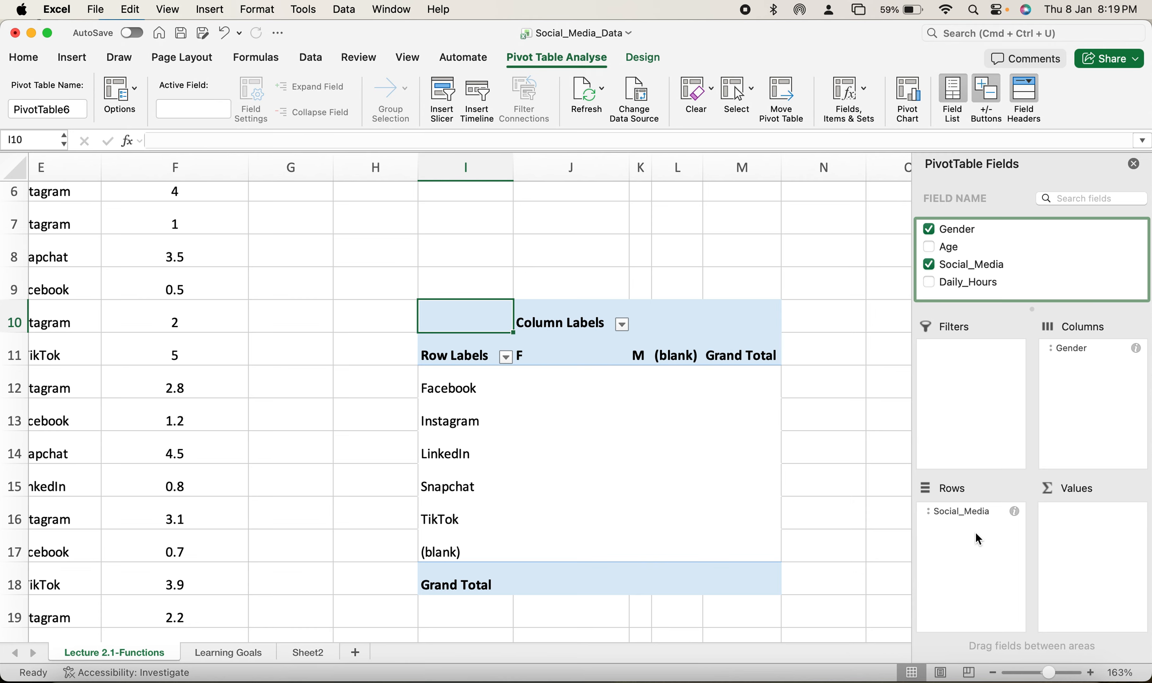
left_click_drag(956, 229, 1105, 526)
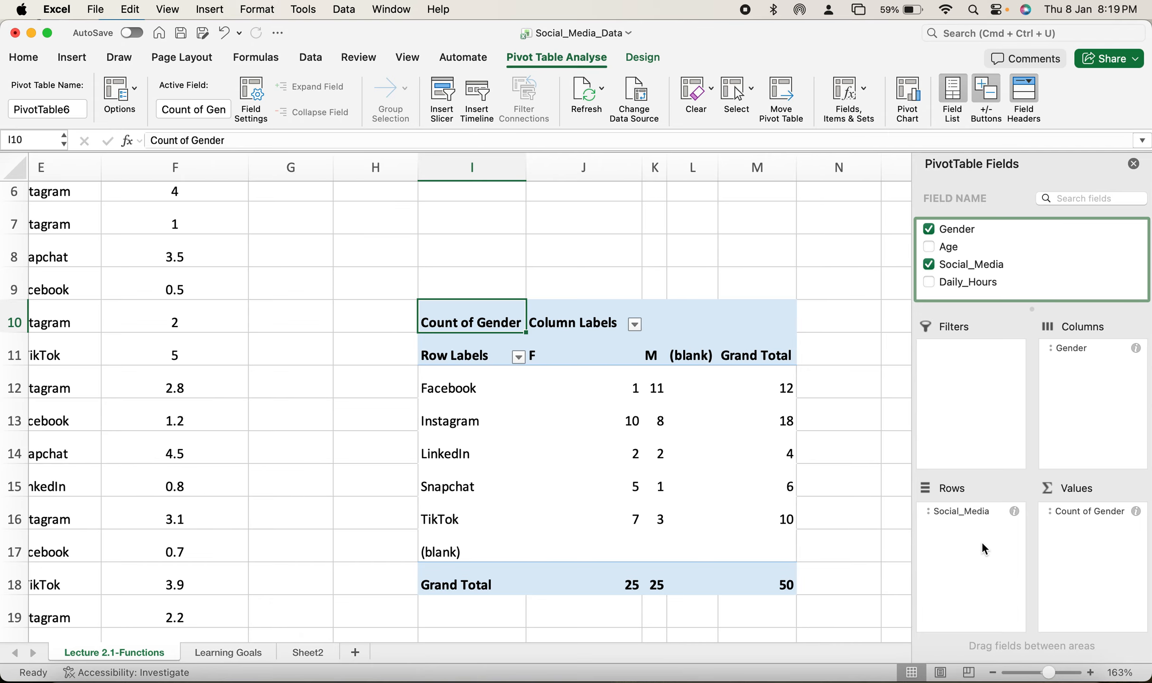
Insert a clustered column chart from the pivot table's Facebook to TikTok rows and delete the chart again.
scroll(836, 532, "down", 3)
scroll(836, 532, "down", 1)
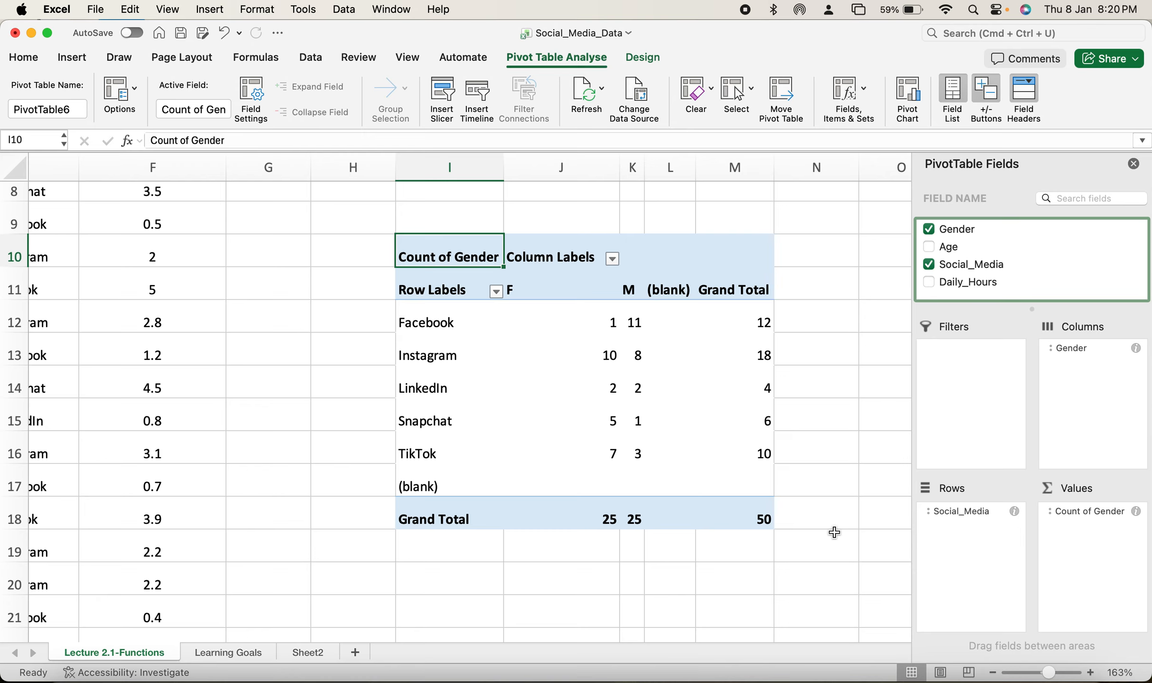
left_click_drag(433, 327, 651, 444)
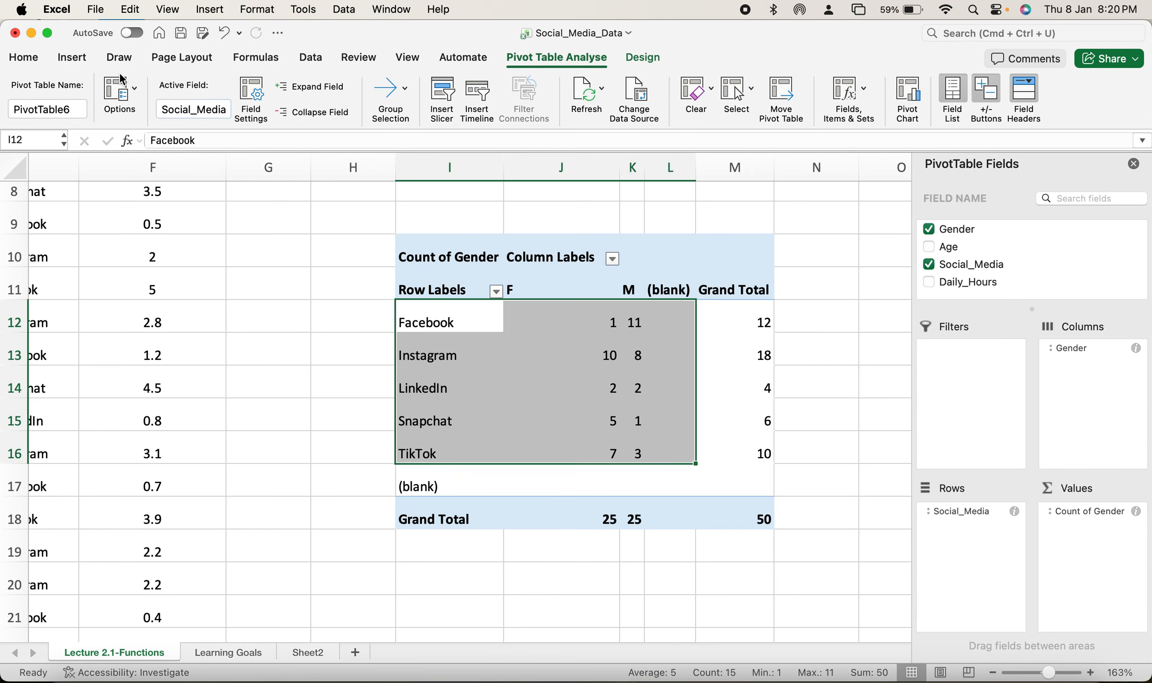
left_click(78, 58)
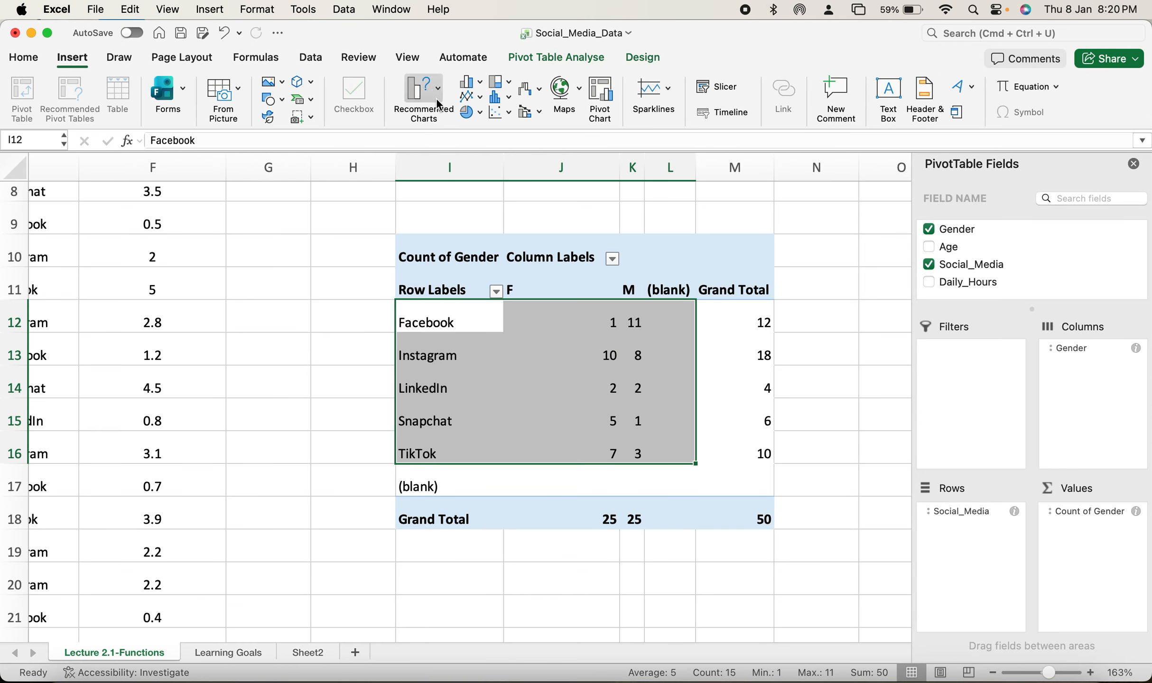
left_click(469, 82)
left_click(493, 152)
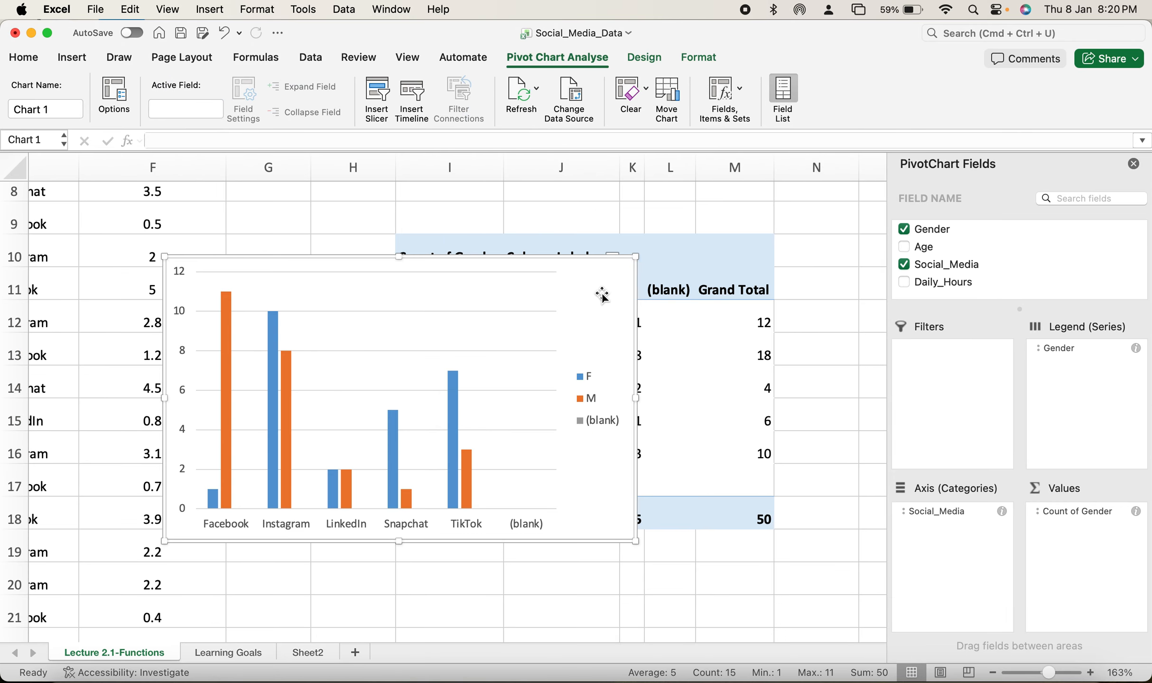
key("Delete")
left_click(601, 295)
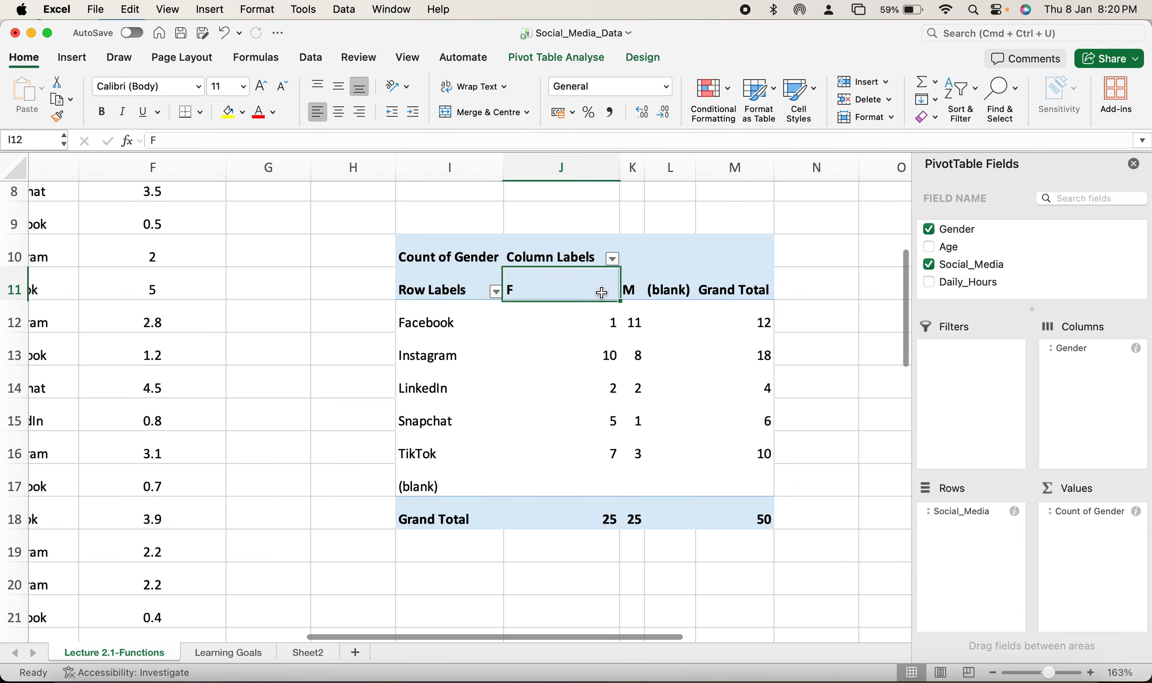
Begin a COUNTIFS formula in cell I20 below the pivot table.
scroll(553, 512, "down", 2)
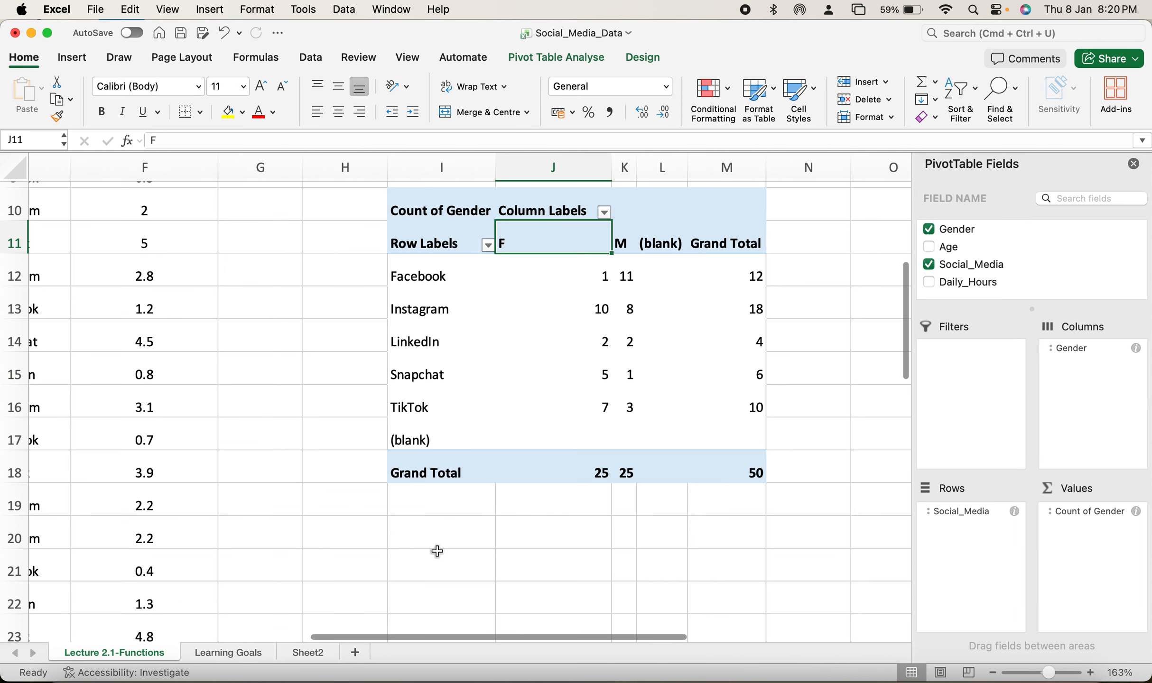
left_click(416, 535)
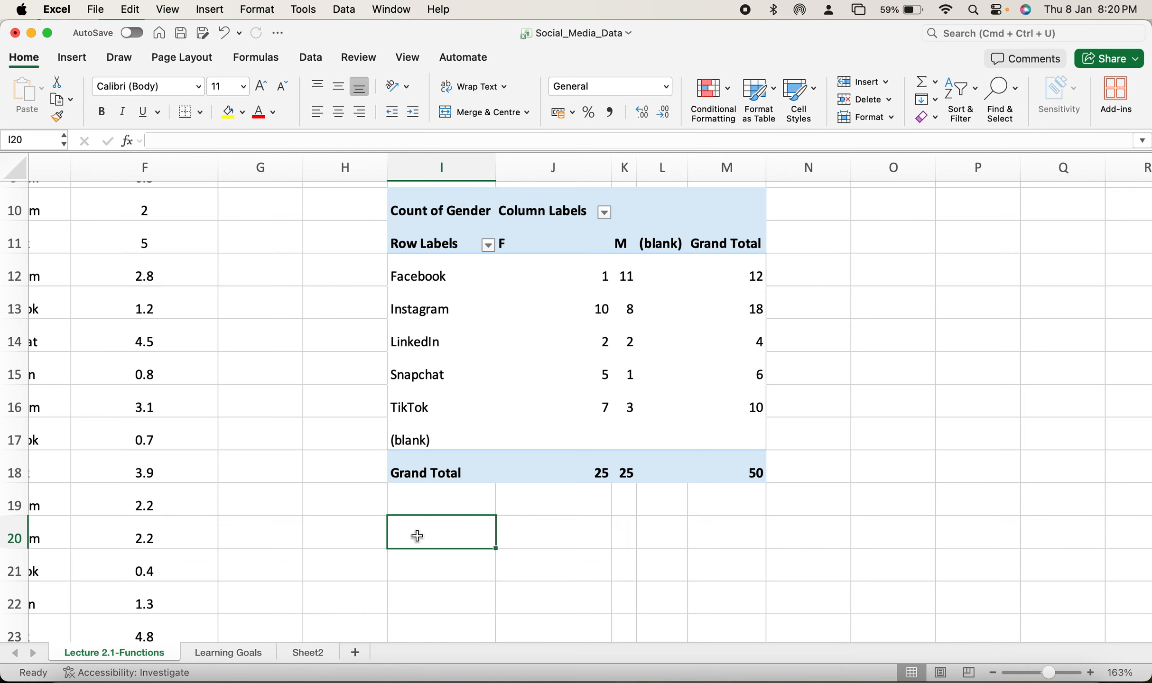
type("=")
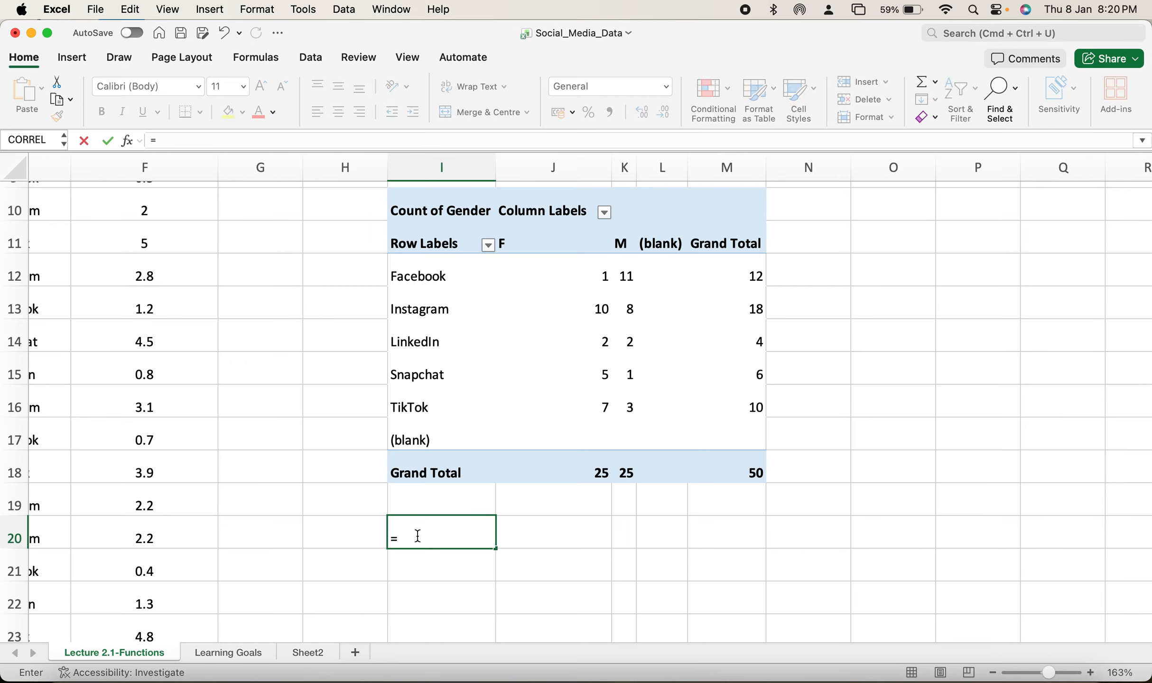
type("count")
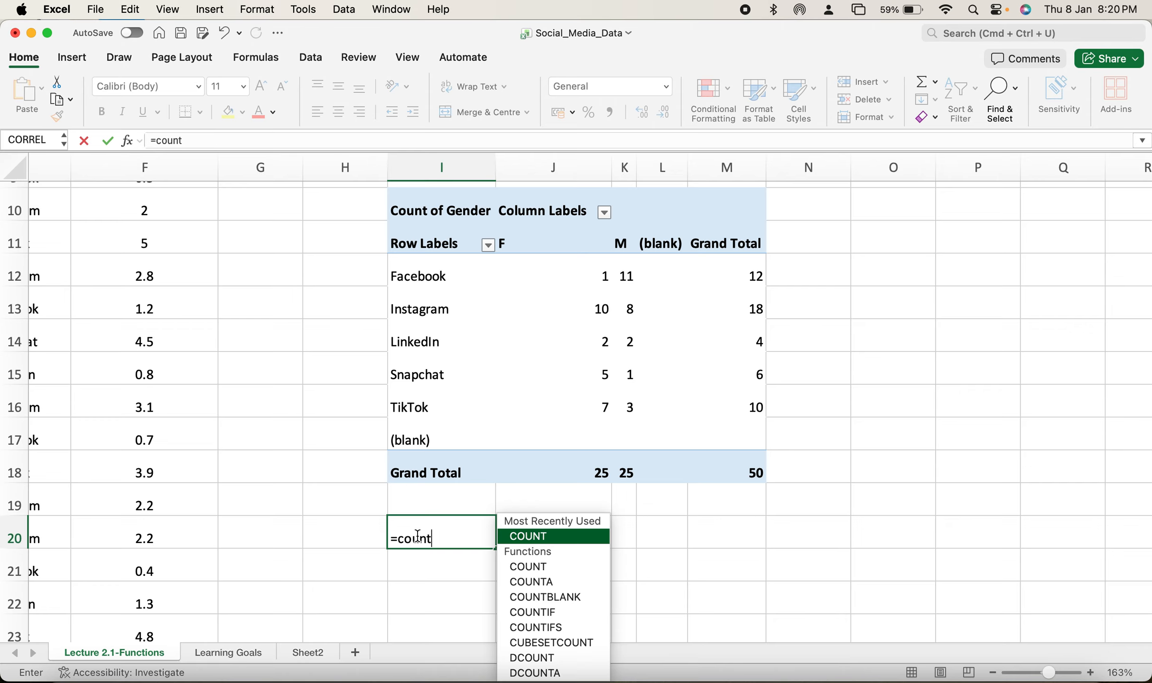
type("ifs")
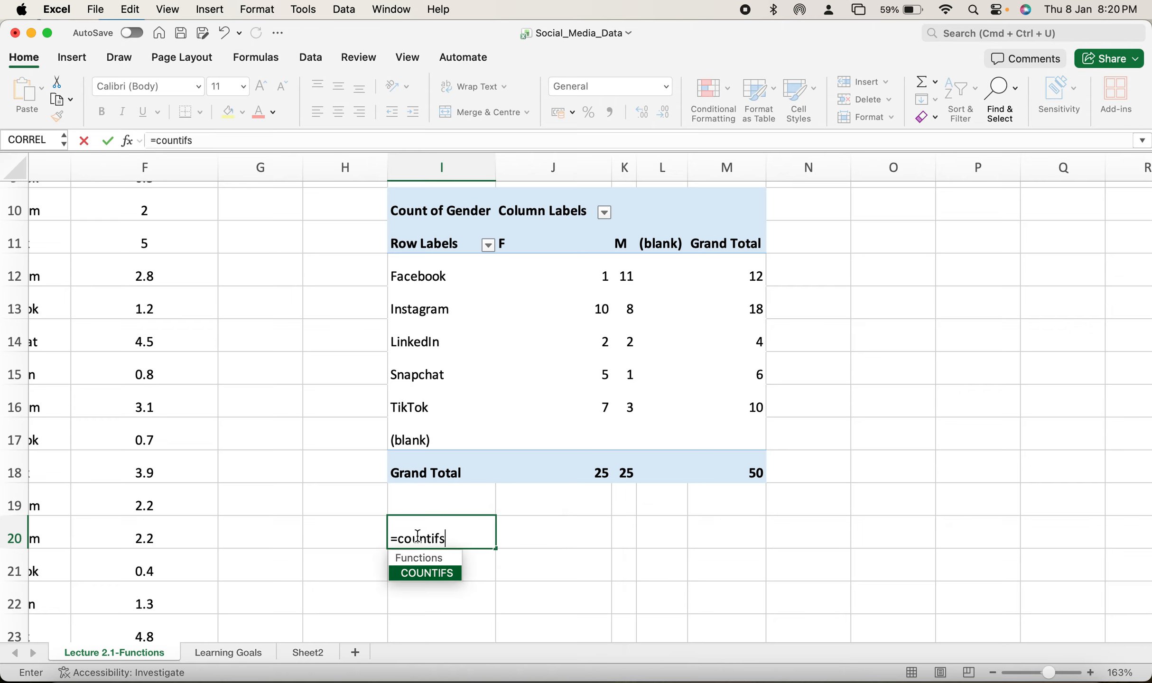
double_click(435, 573)
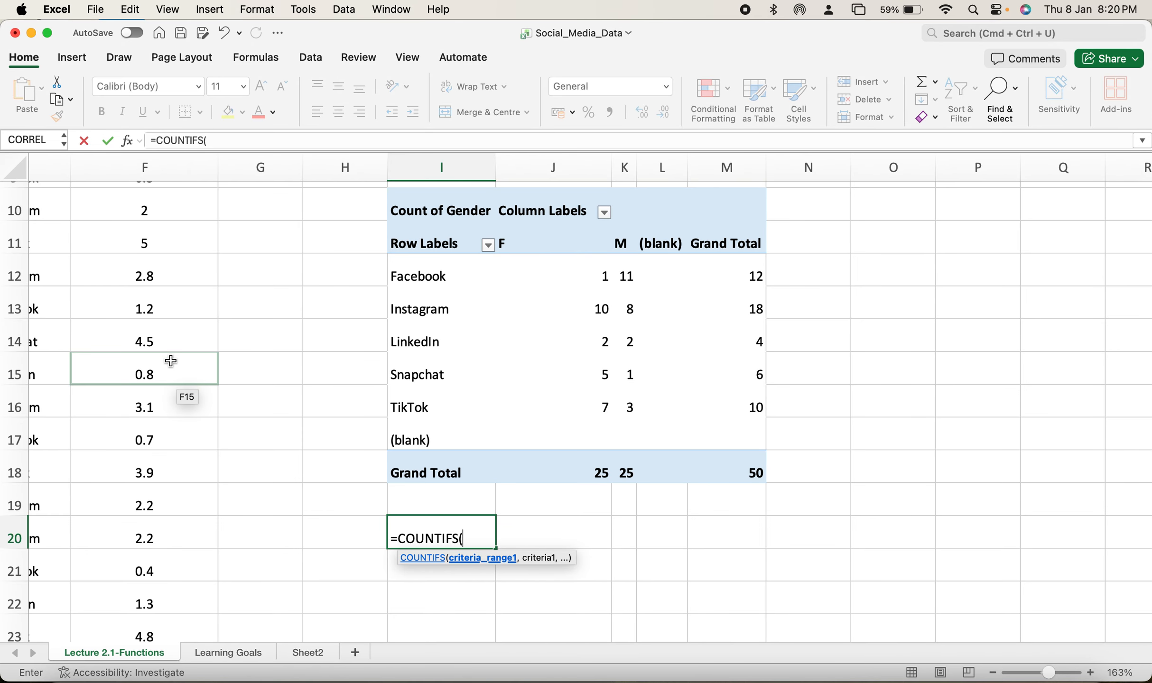
Give the COUNTIFS formula the Gender range c2:c51 as its first criteria range with "M" as the criterion.
scroll(167, 363, "up", 5)
scroll(167, 362, "left", 5)
scroll(171, 361, "down", 1)
scroll(170, 361, "up", 1)
scroll(171, 360, "right", 3)
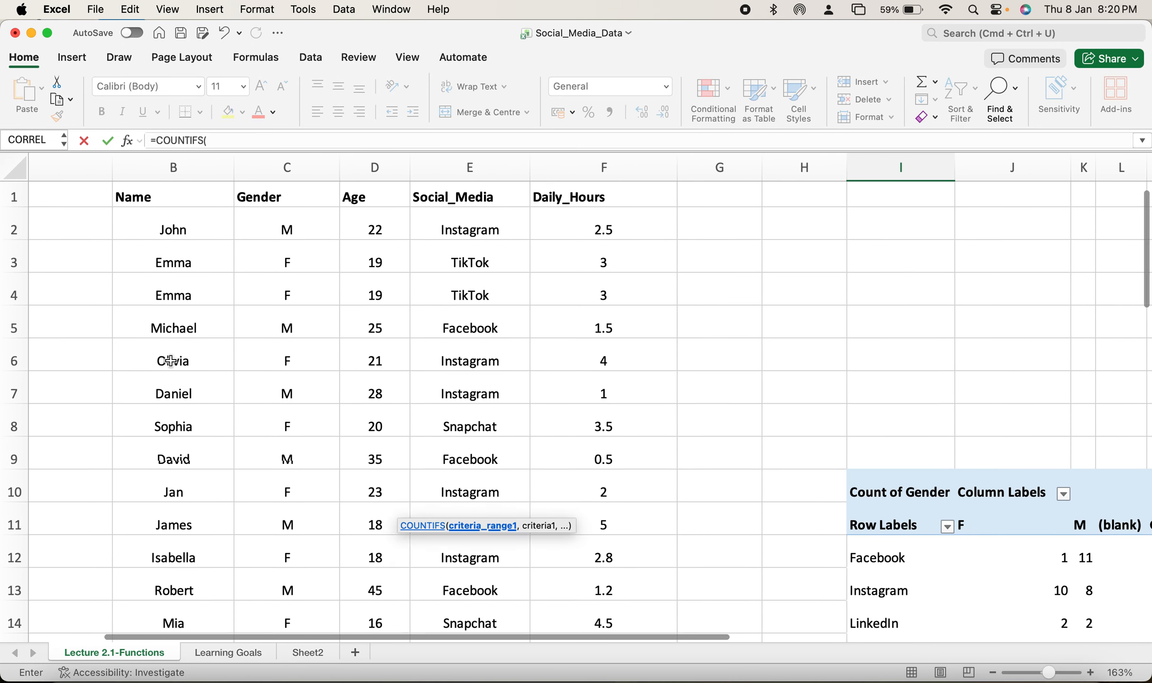
scroll(171, 361, "down", 1)
scroll(171, 361, "right", 2)
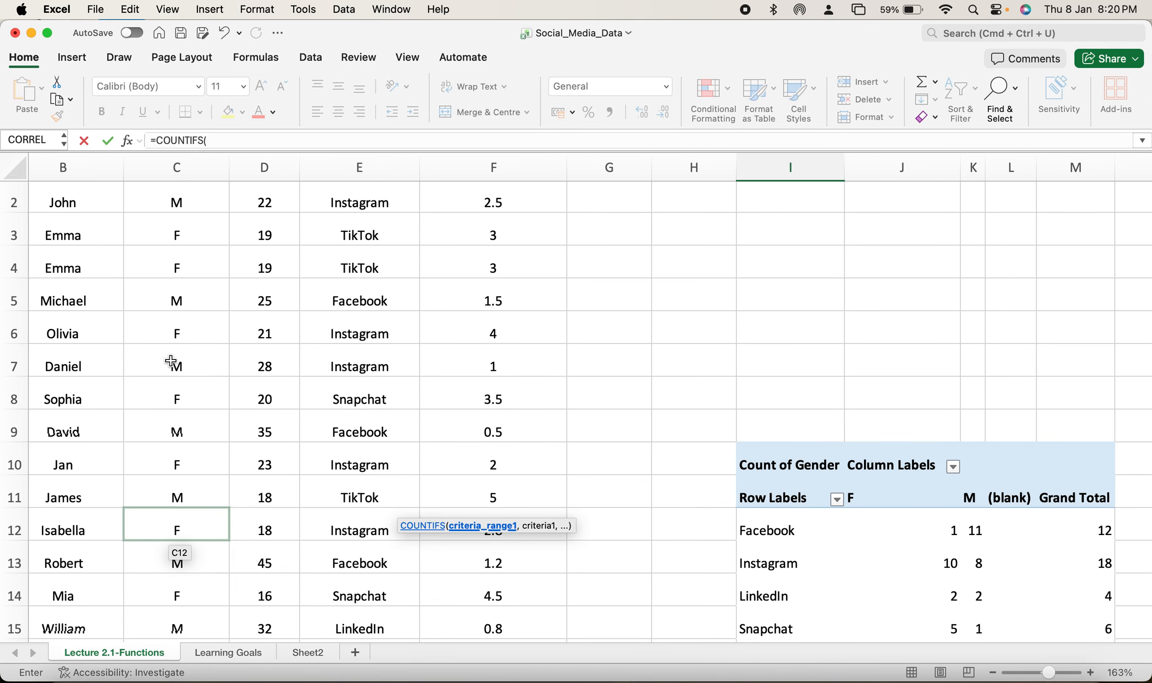
scroll(171, 362, "up", 1)
scroll(171, 362, "left", 1)
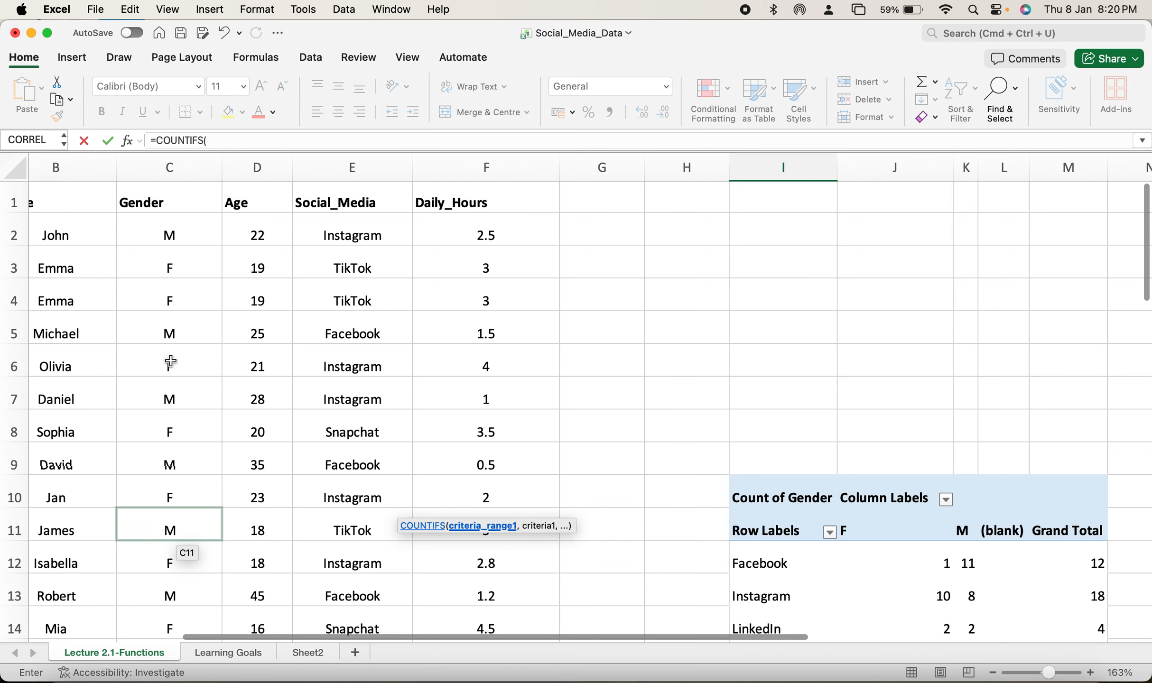
scroll(171, 362, "down", 10)
scroll(170, 362, "right", 1)
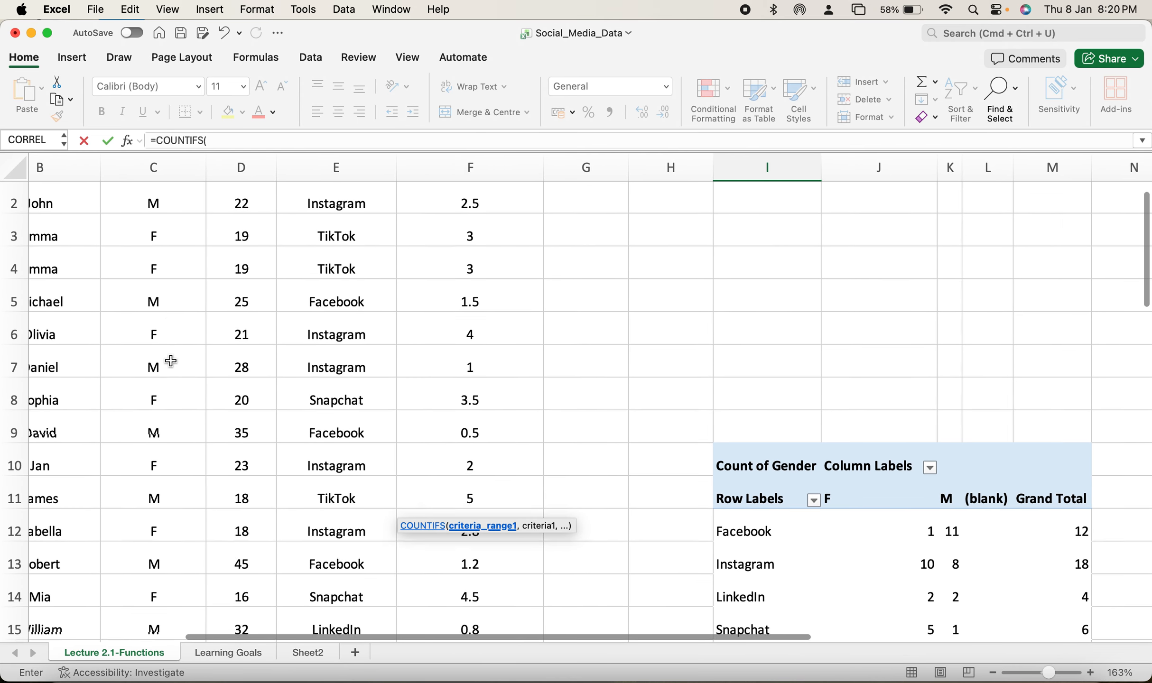
scroll(545, 401, "right", 2)
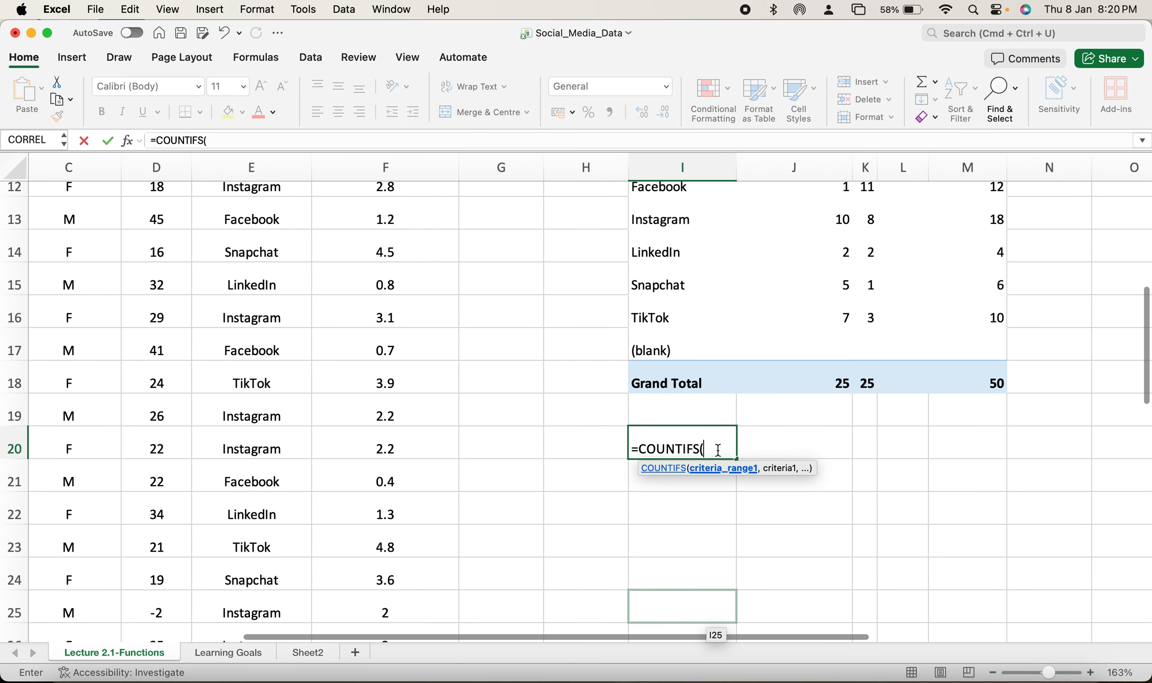
type("c2")
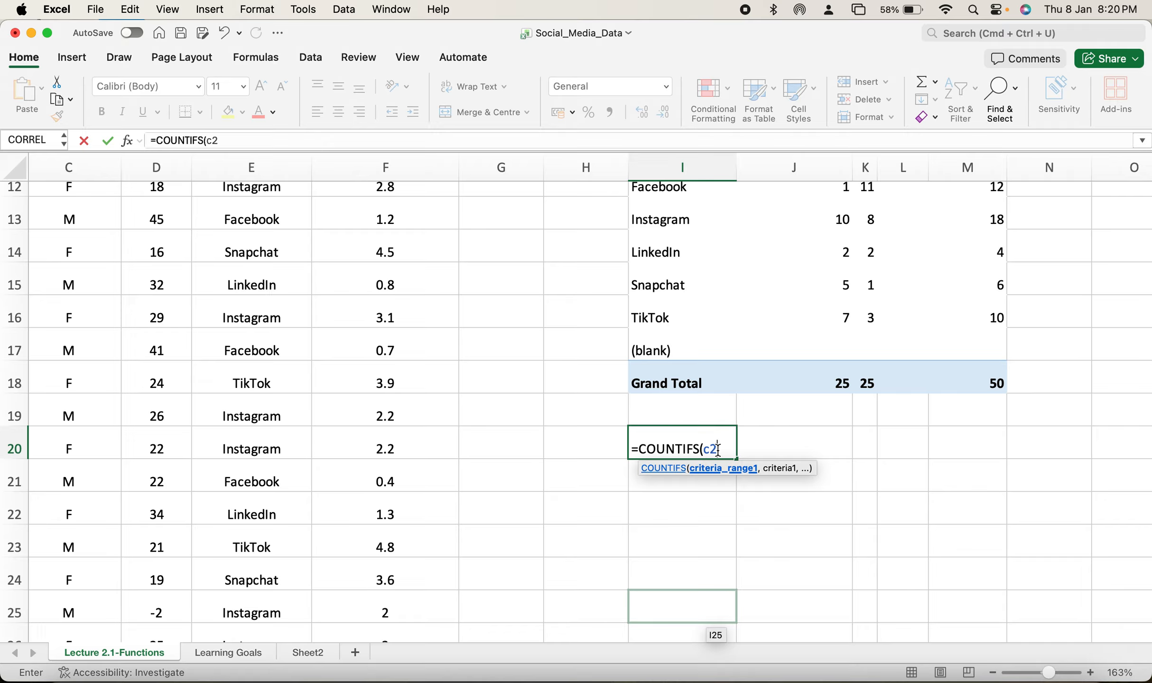
type(":c51")
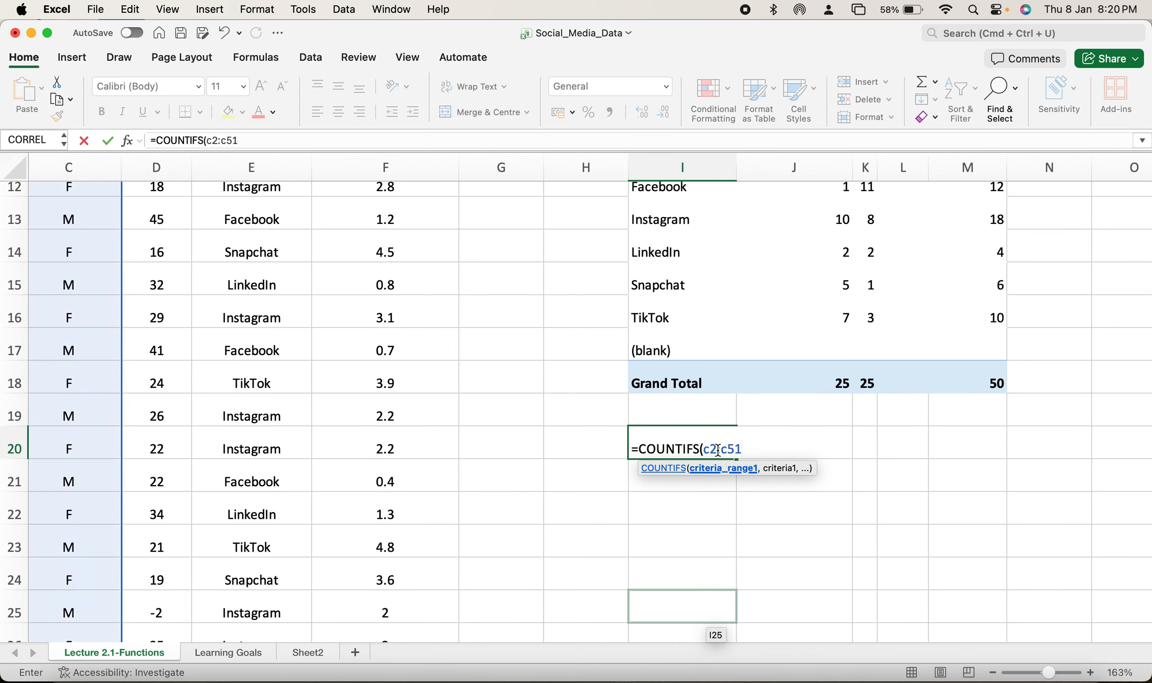
type(",\"")
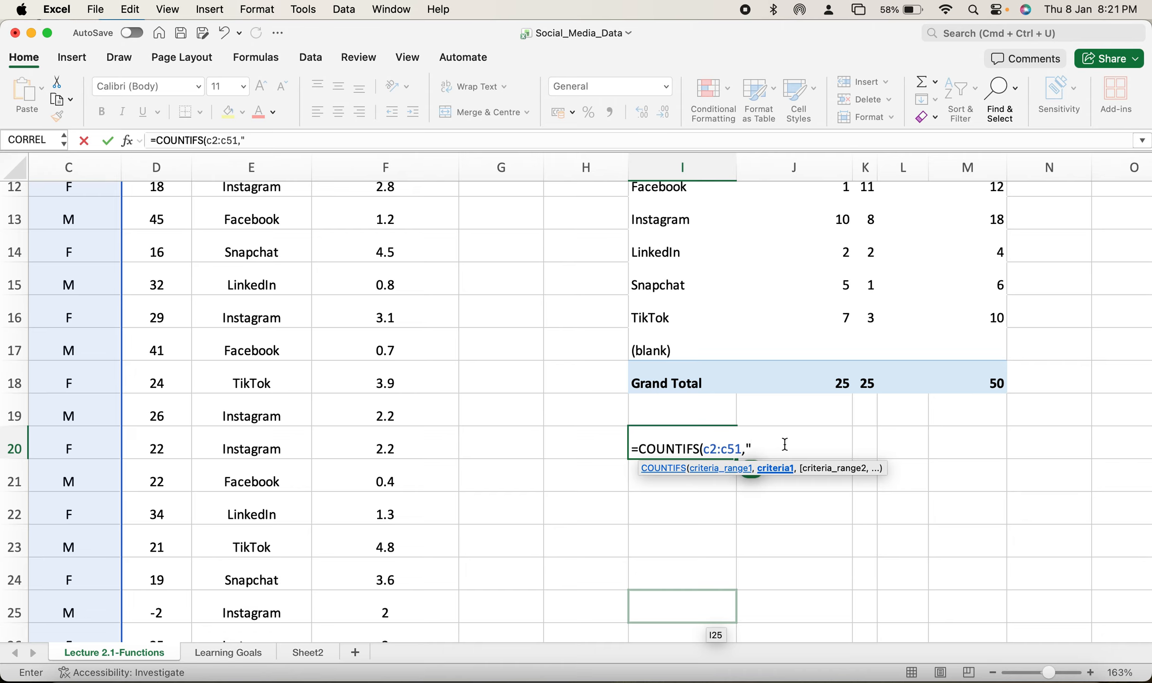
type("M\"")
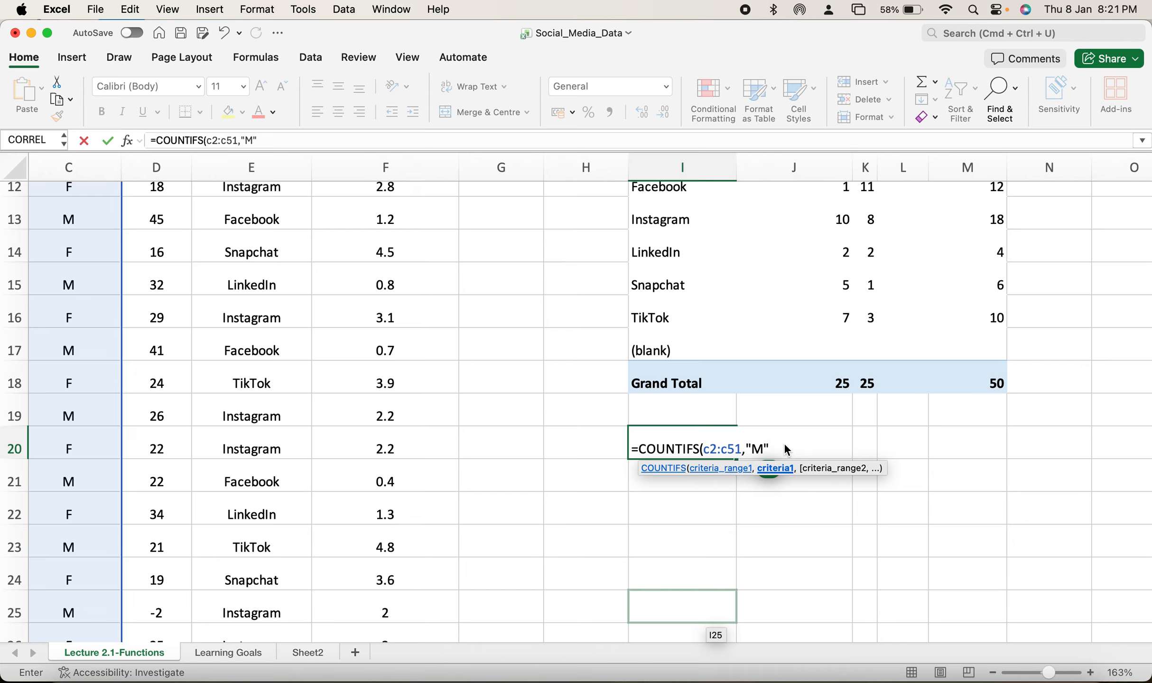
type(",")
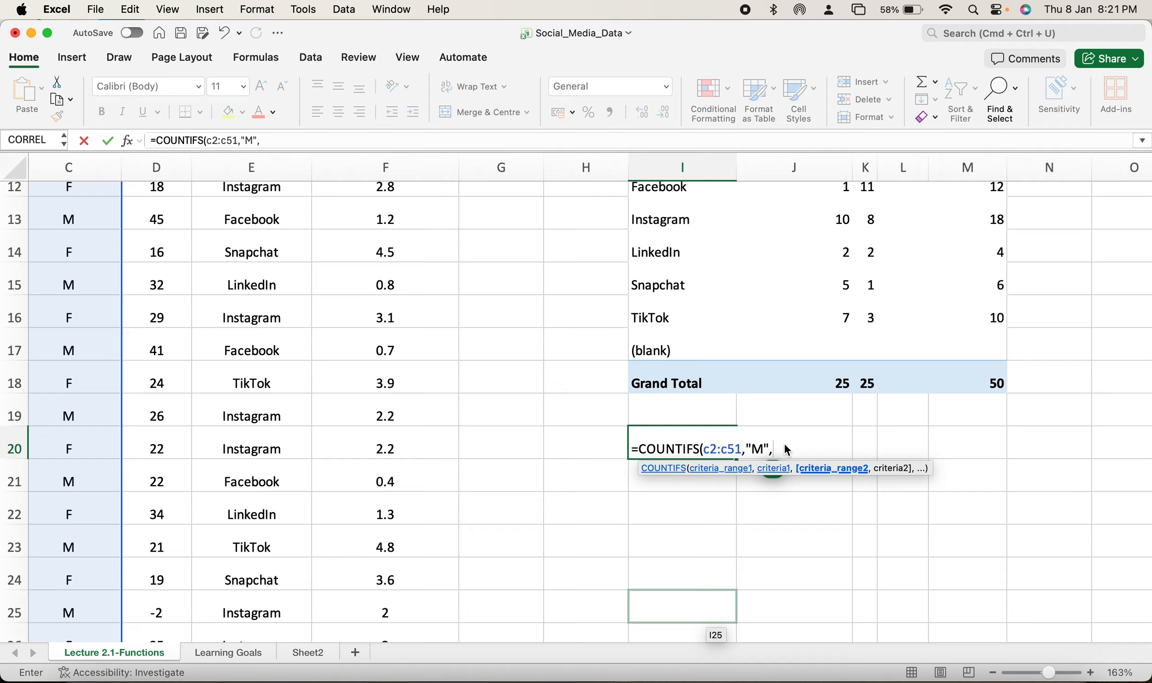
Add E2:E51 as the COUNTIFS formula's second criteria range with "Instagram" as its criterion and complete the formula.
type("E2:")
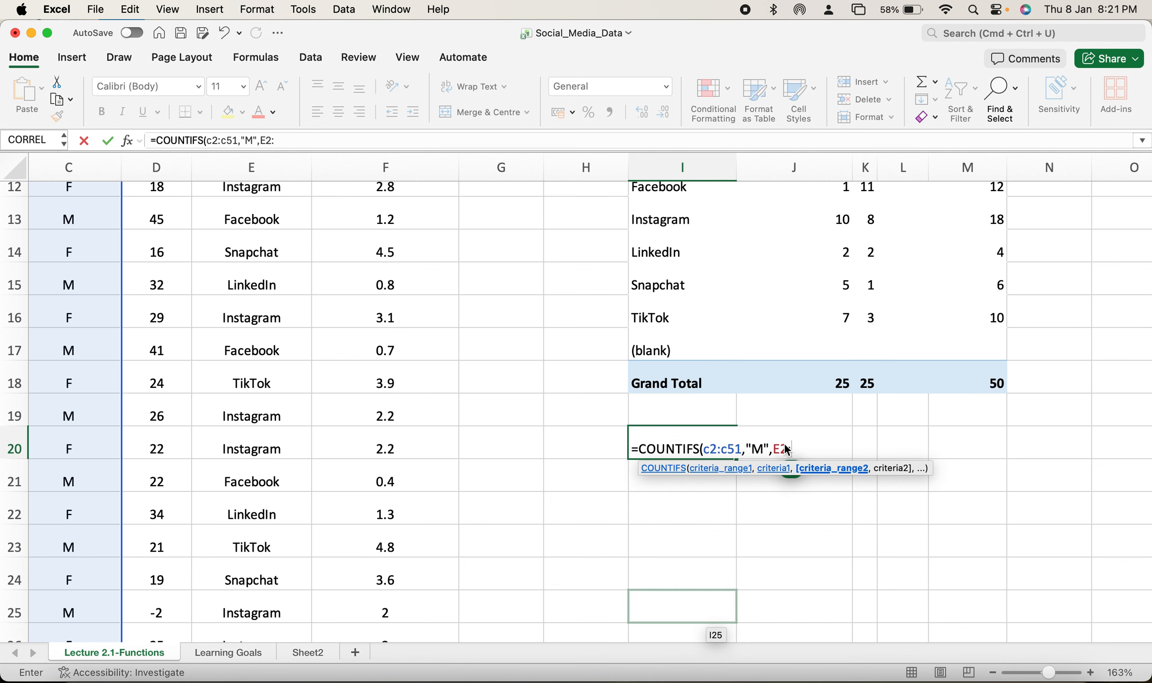
type("E51")
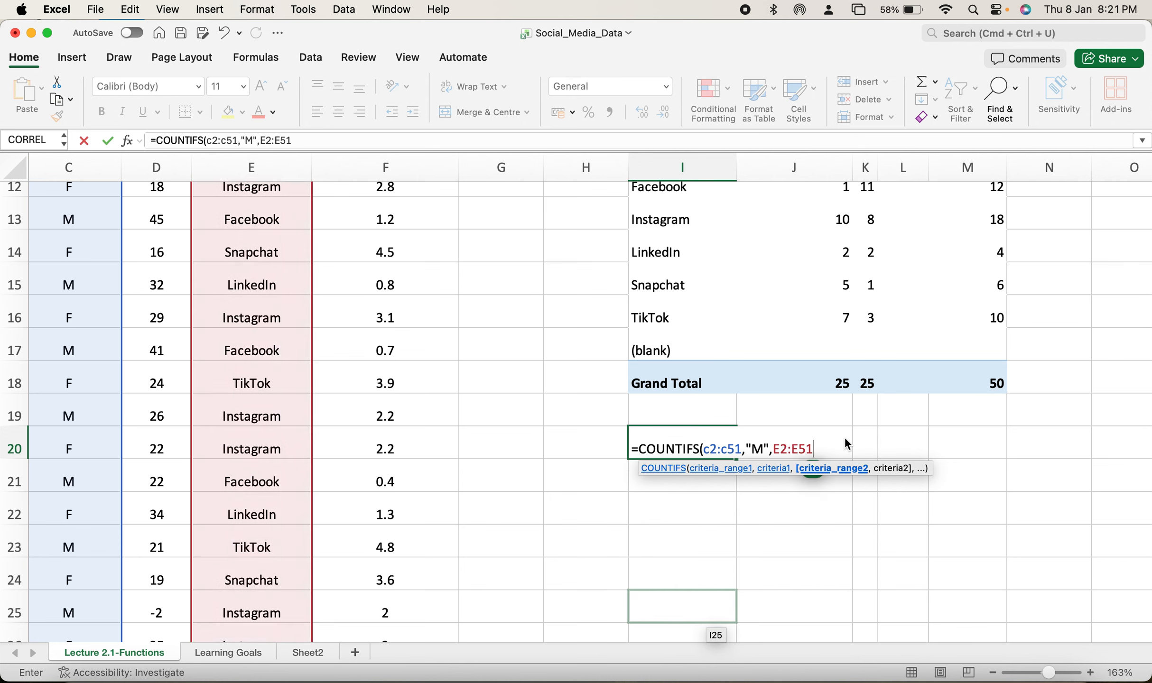
type(",")
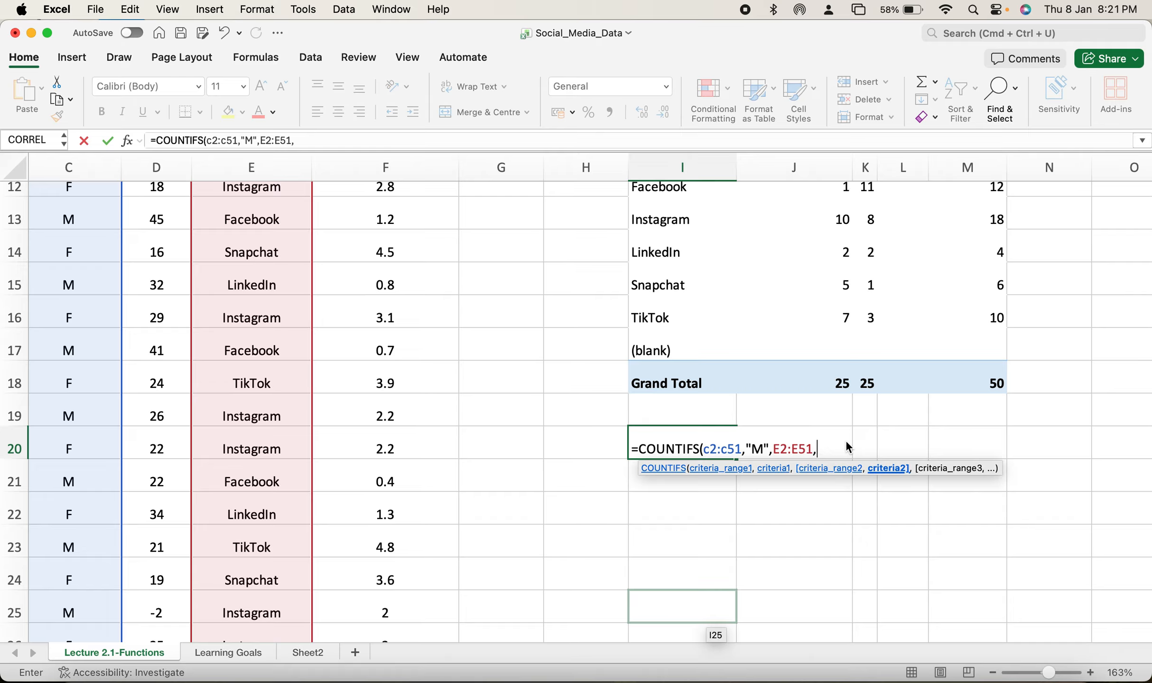
type("\"")
type("iN")
key("BackSpace")
key("BackSpace")
type("Instagram\"")
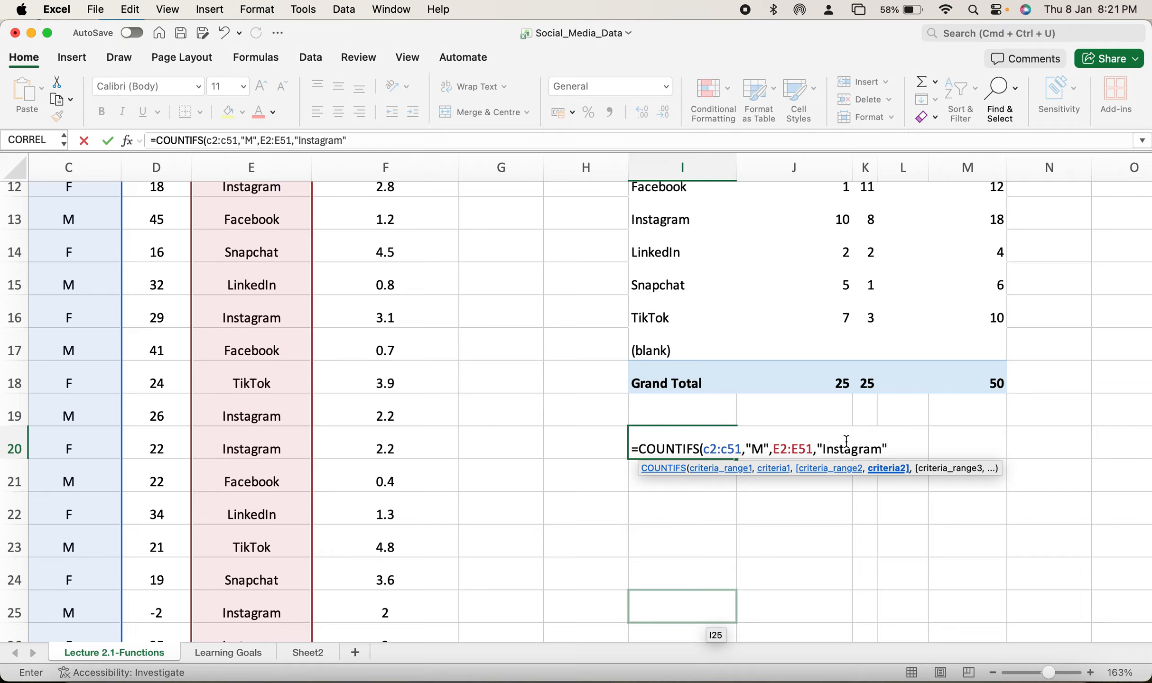
type(")")
key("Return")
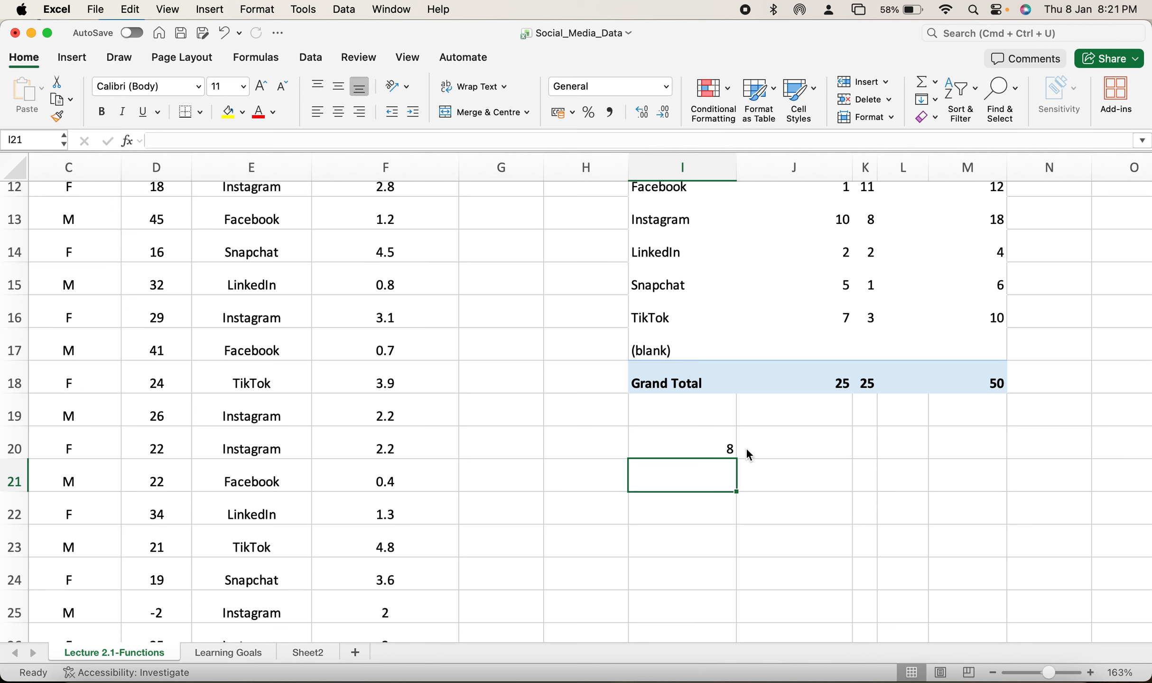
Reopen the COUNTIFS formula in cell I20 to review its ranges and criteria, leaving it as entered.
double_click(720, 448)
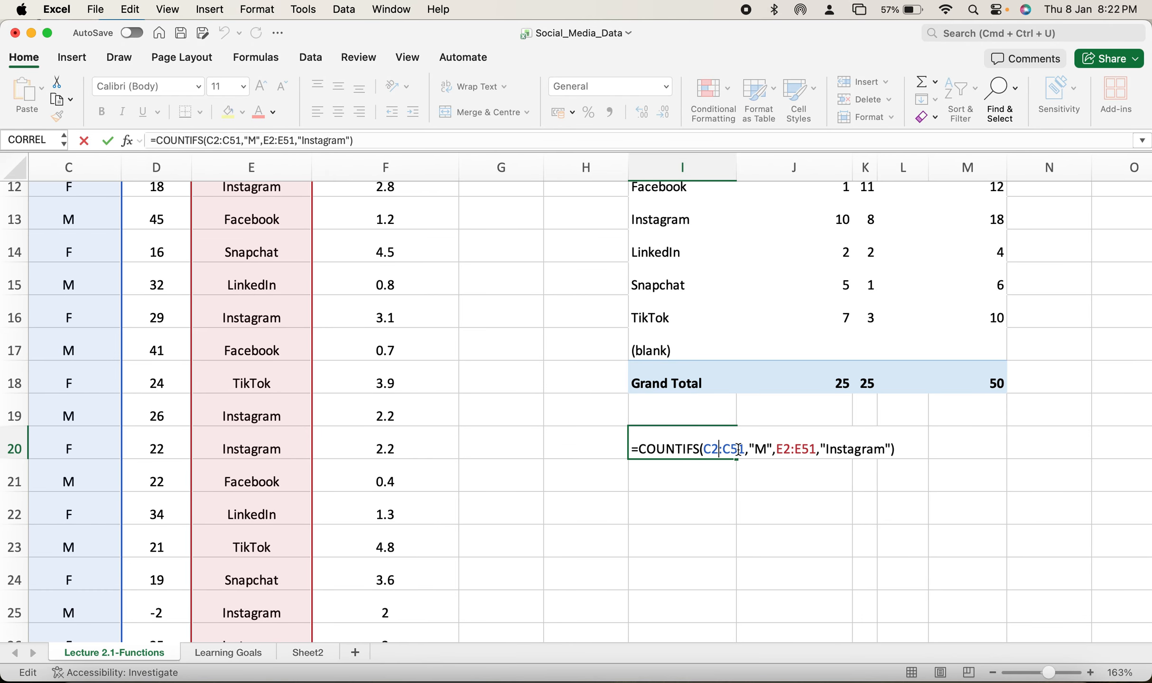
scroll(837, 465, "up", 2)
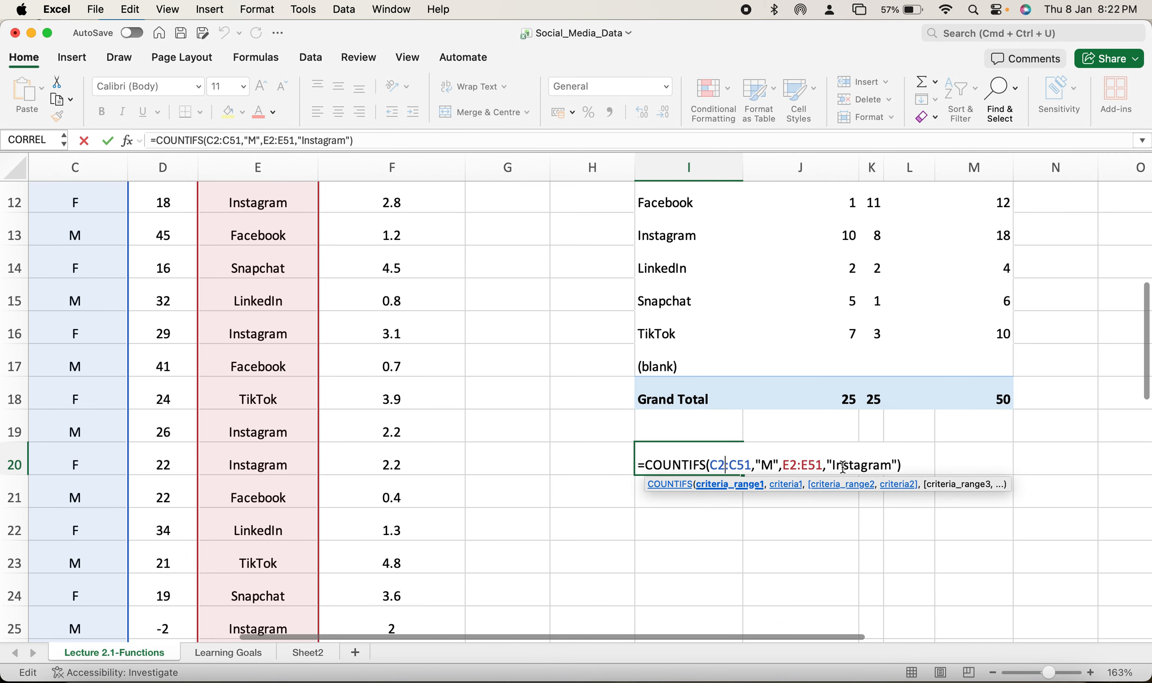
key("Return")
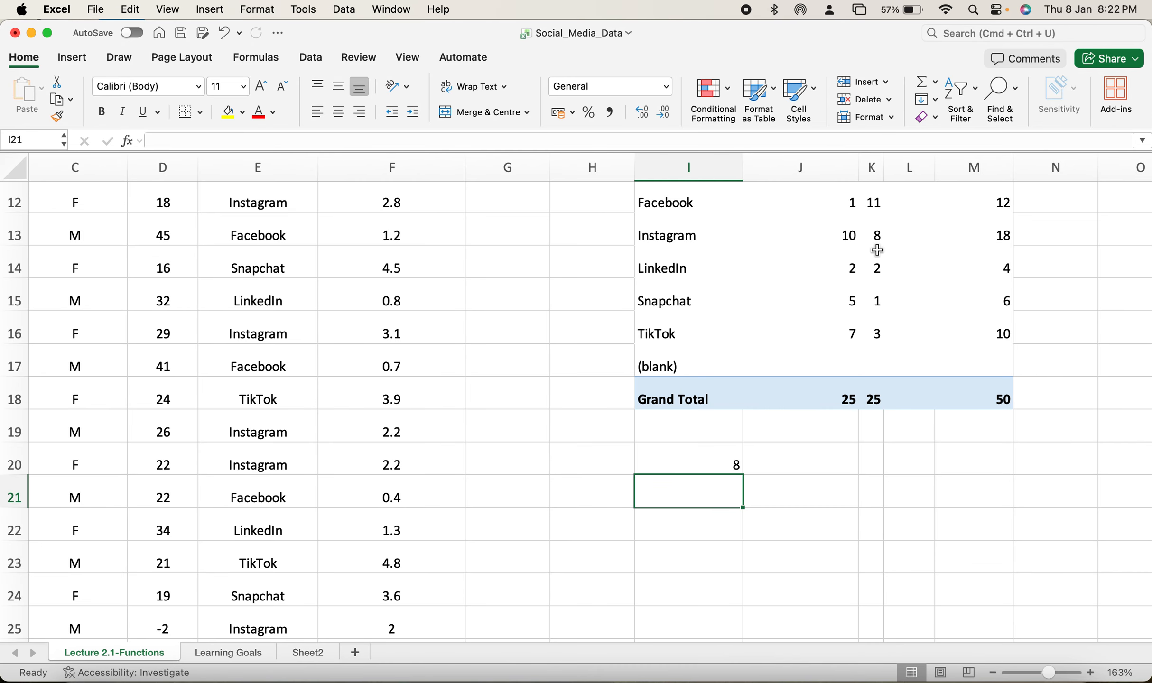
Colour the pivot table's male Instagram count in cell K13 red and close the PivotTable field list.
scroll(876, 250, "up", 3)
left_click(882, 281)
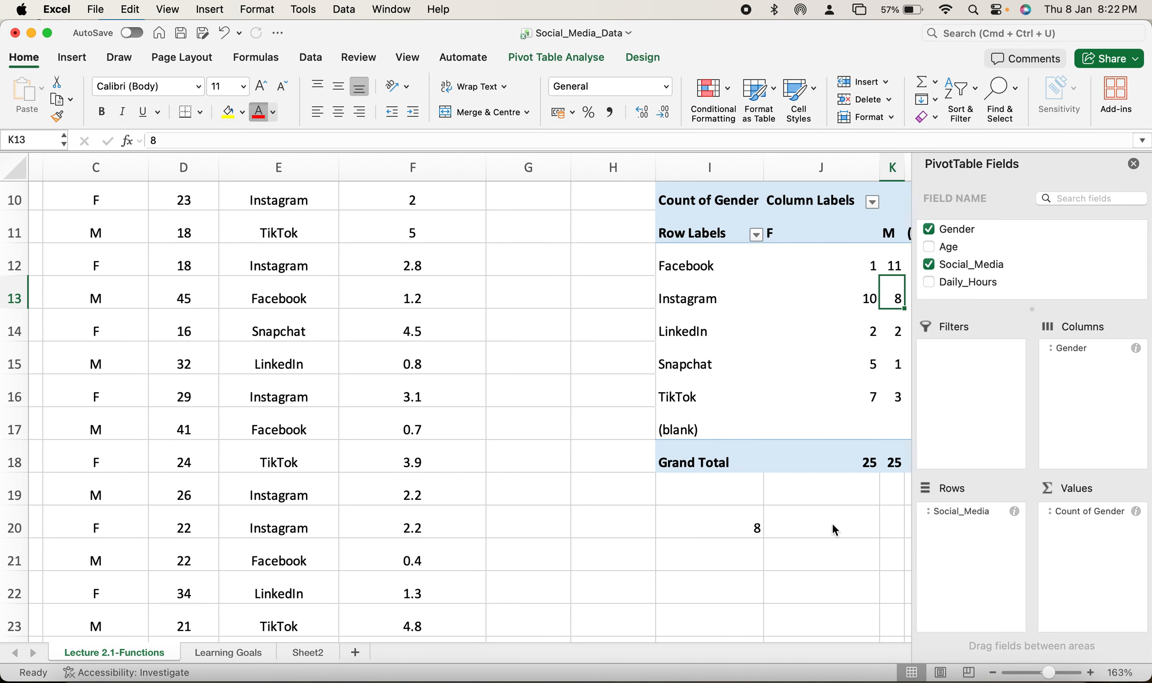
left_click(1133, 164)
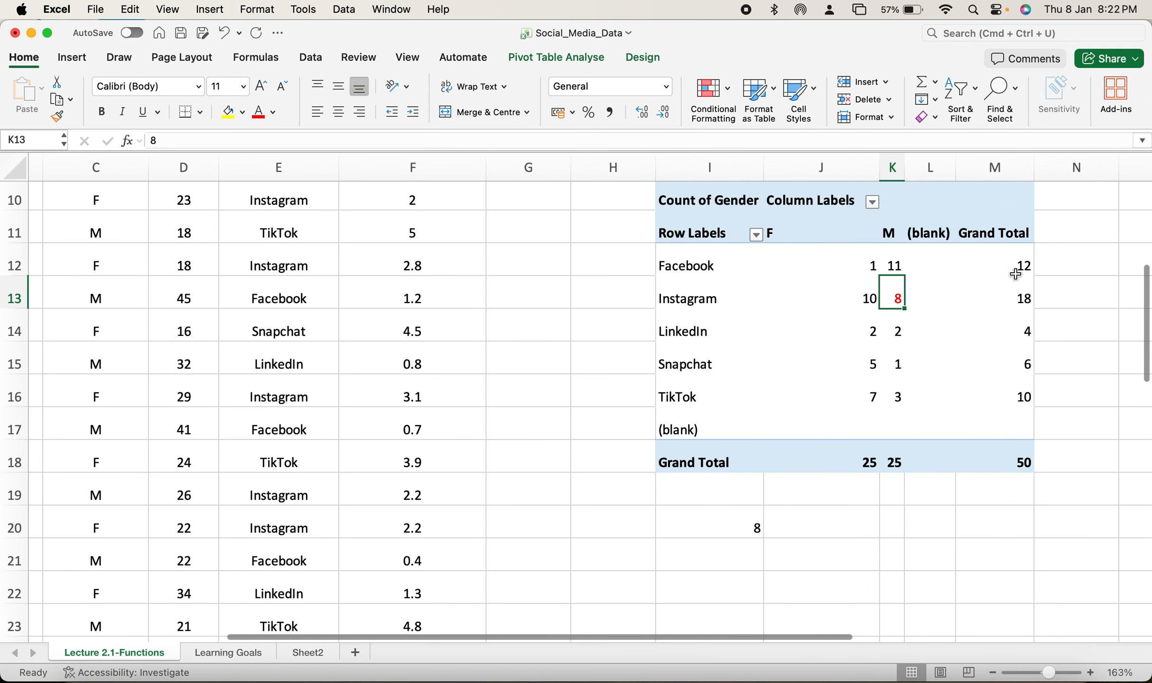